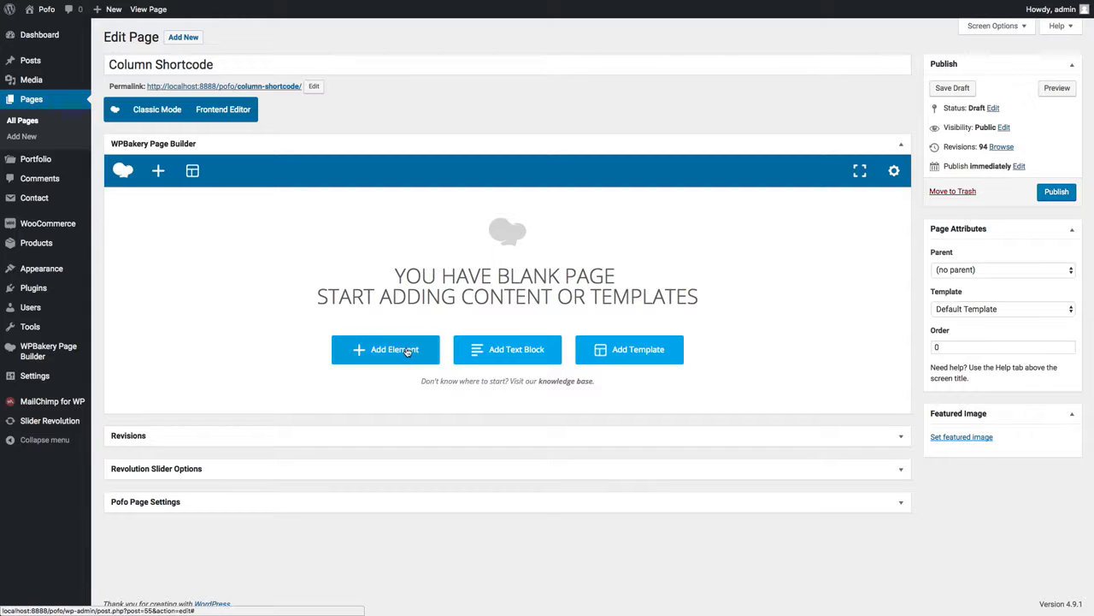
Step: Add a row to the blank page and split it into three equal columns
{"action": "left_click", "coordinate": [407, 350]}
{"action": "left_click", "coordinate": [297, 129]}
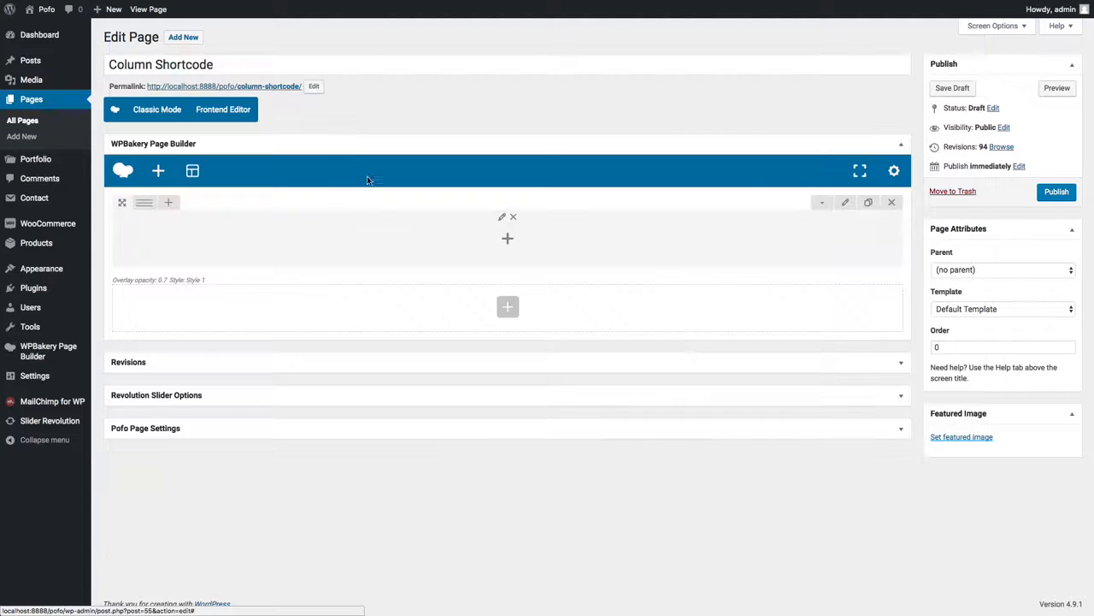
{"action": "mouse_move", "coordinate": [145, 208]}
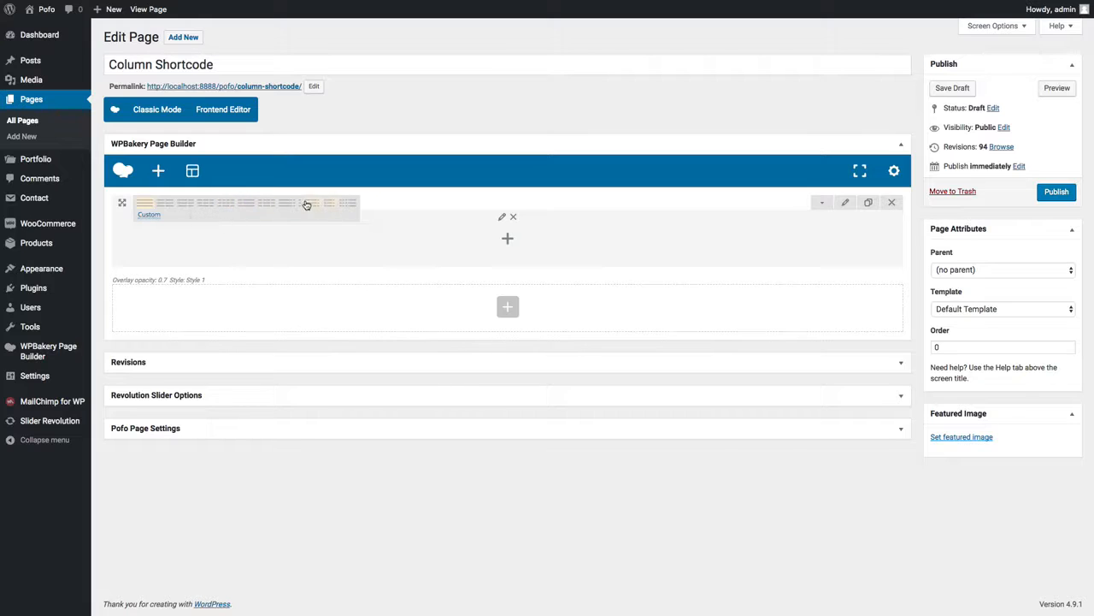
{"action": "left_click", "coordinate": [206, 204]}
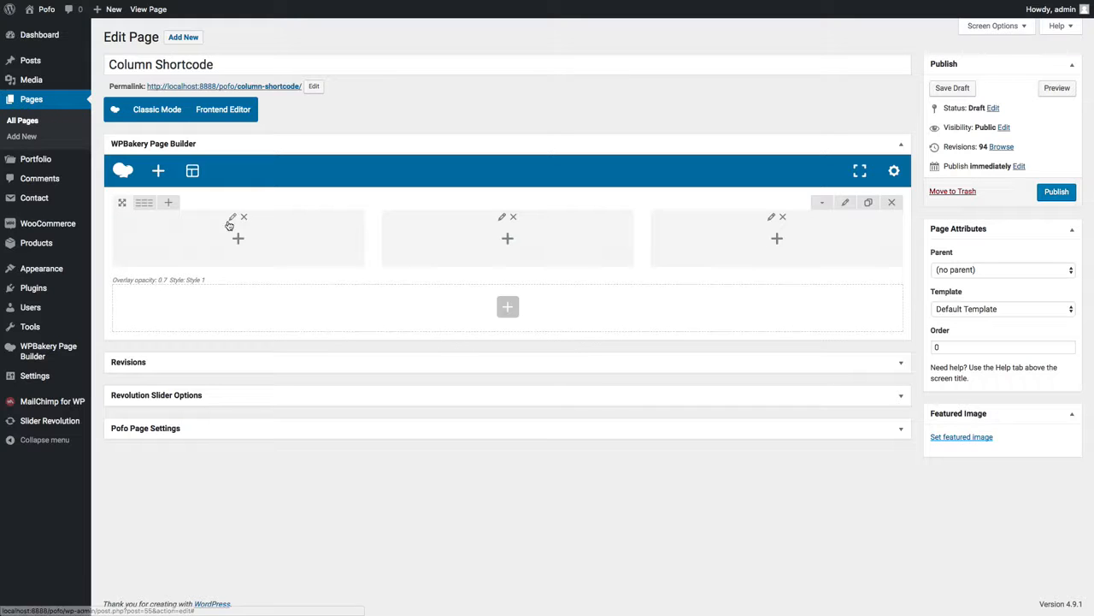
Step: Open the first column's design options and examine the border style, border radius, background type and background position choices
{"action": "left_click", "coordinate": [232, 219]}
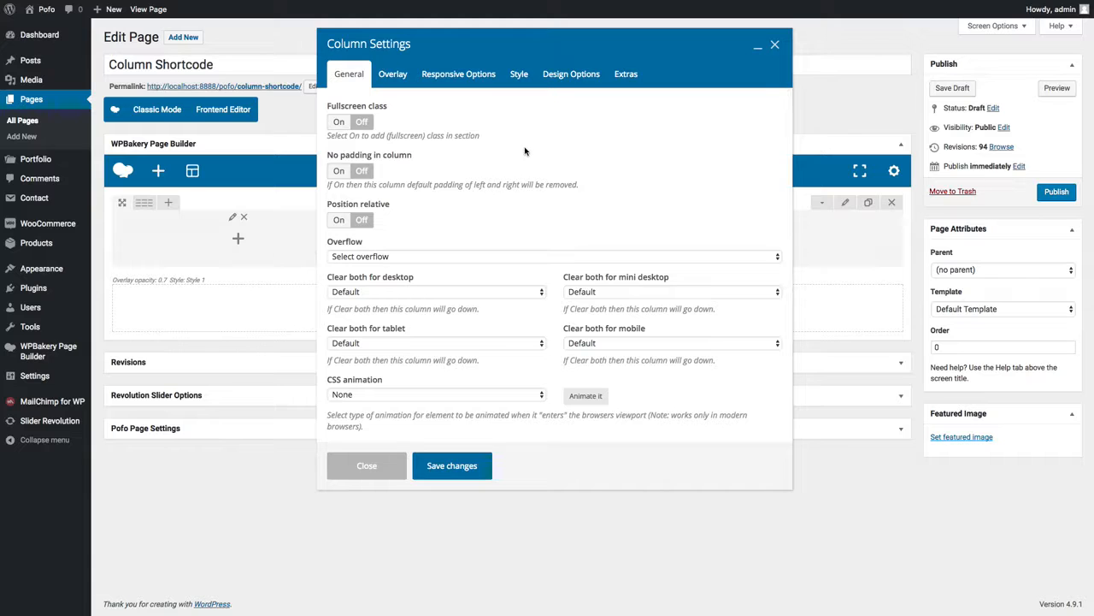
{"action": "left_click", "coordinate": [575, 77]}
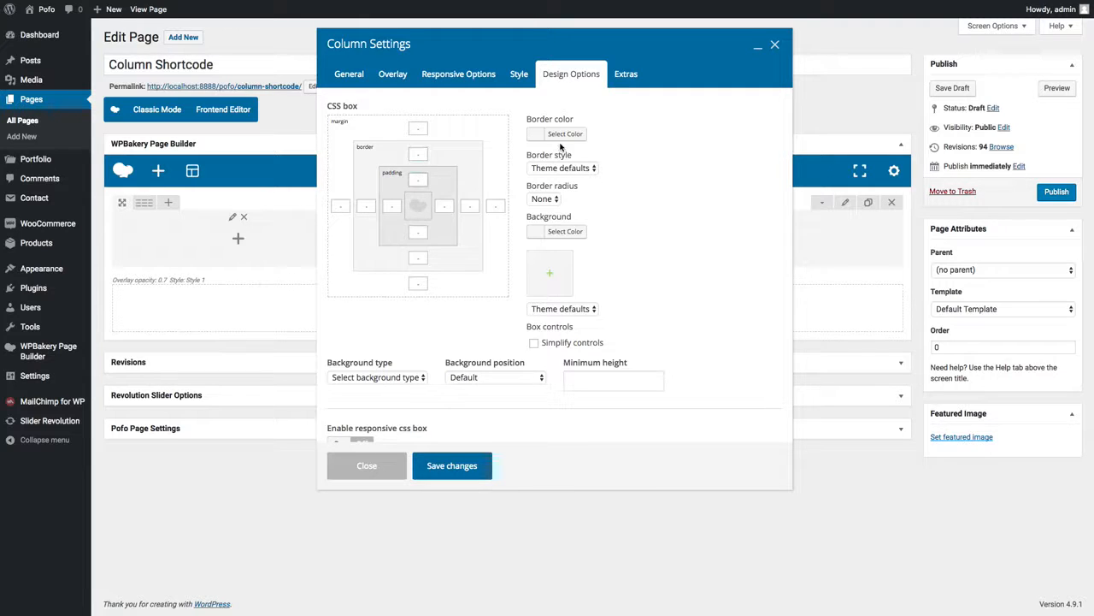
{"action": "left_click", "coordinate": [565, 169]}
{"action": "left_click", "coordinate": [565, 168]}
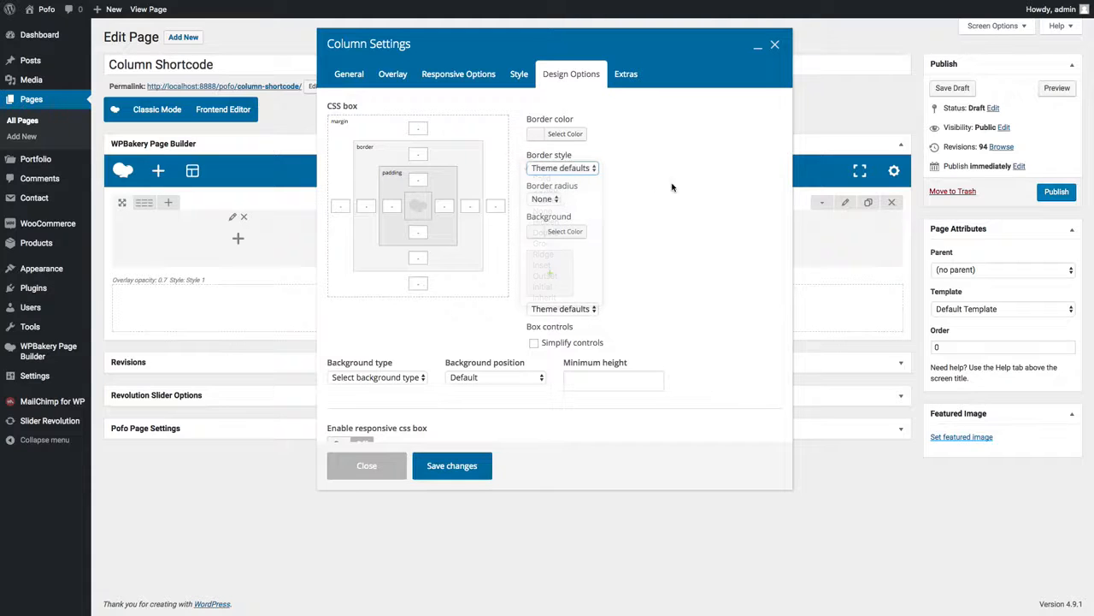
{"action": "left_click", "coordinate": [544, 198]}
{"action": "left_click", "coordinate": [539, 200]}
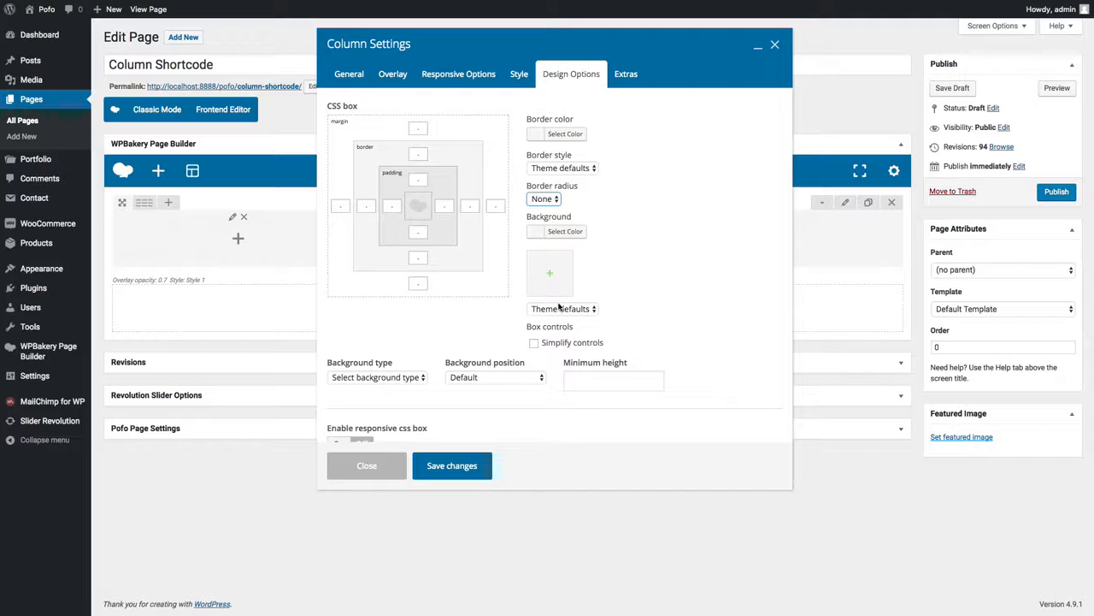
{"action": "left_click", "coordinate": [398, 377]}
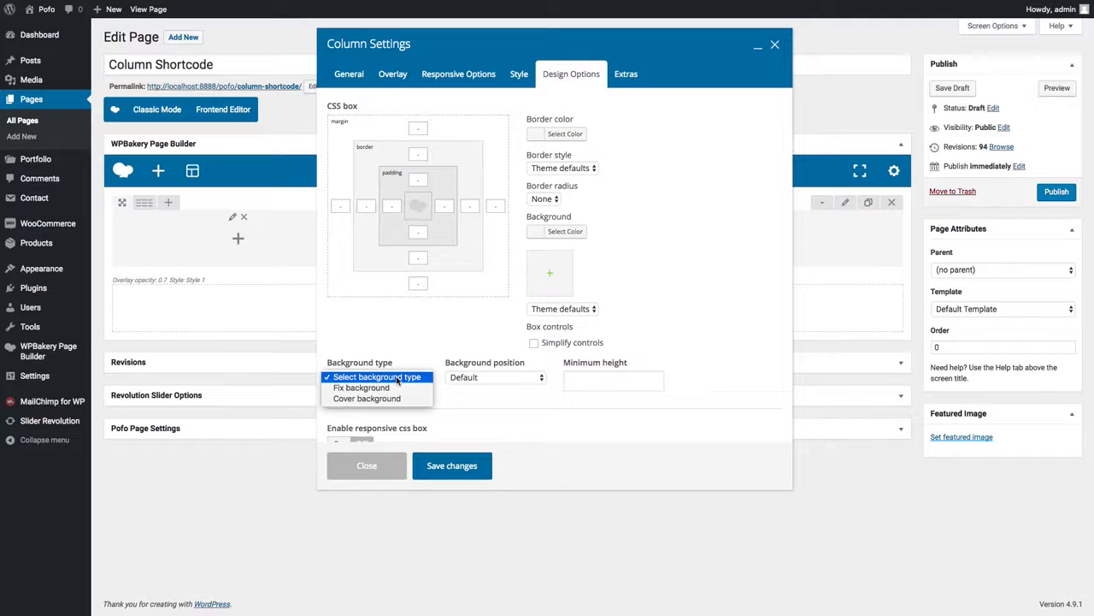
{"action": "left_click", "coordinate": [454, 382]}
{"action": "left_click", "coordinate": [484, 380]}
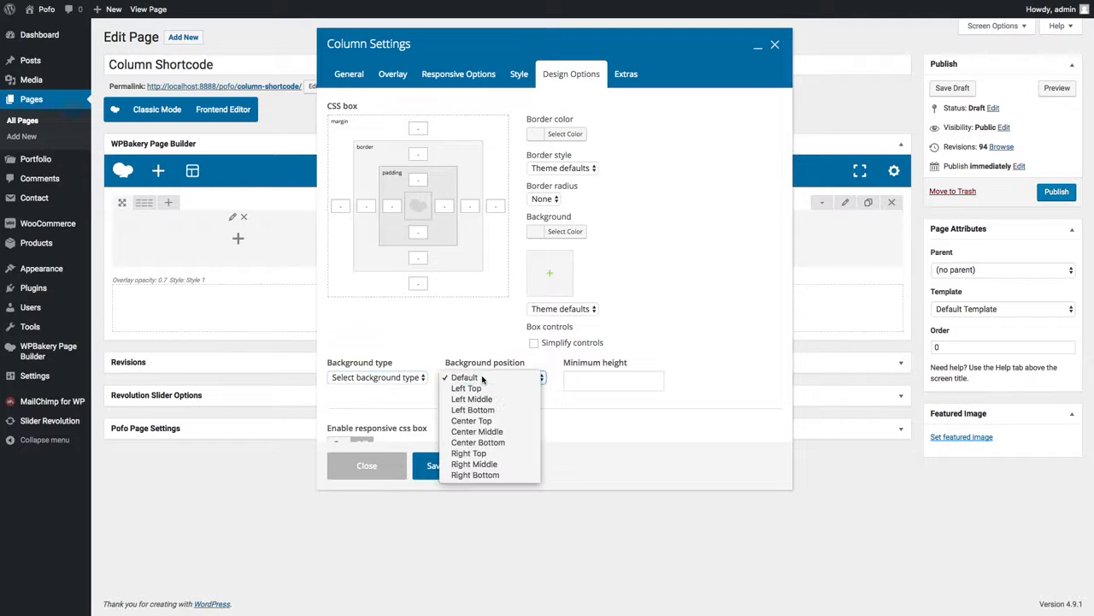
{"action": "left_click", "coordinate": [483, 378]}
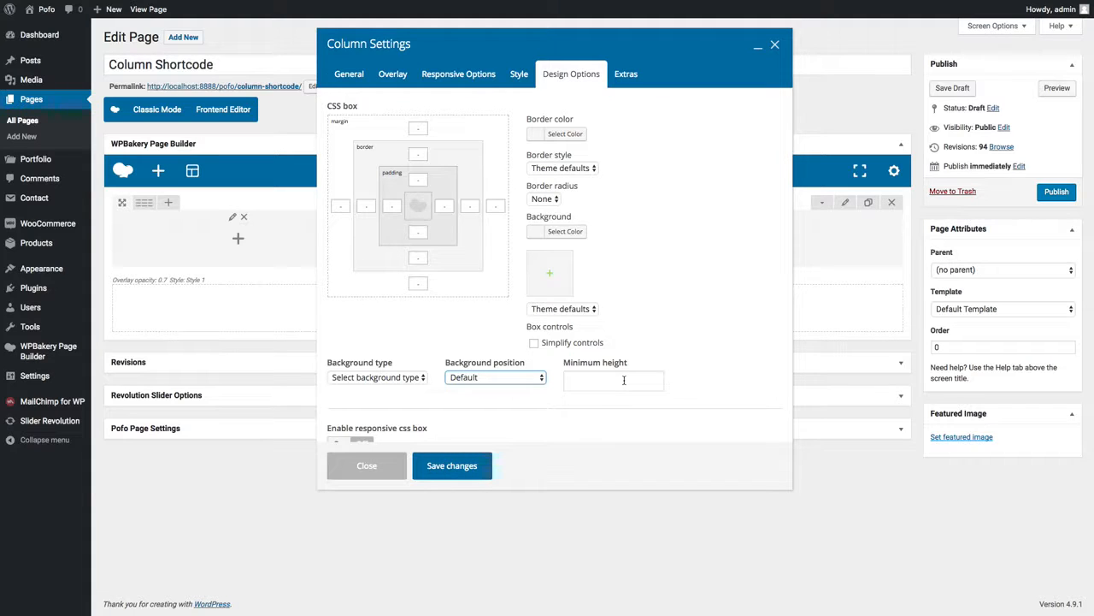
Step: Enable the responsive CSS box, view its tablet and mobile options, and turn it off again
{"action": "scroll", "coordinate": [478, 405], "scroll_direction": "down", "scroll_amount": 1}
{"action": "left_click", "coordinate": [339, 410]}
{"action": "scroll", "coordinate": [444, 402], "scroll_direction": "down", "scroll_amount": 4}
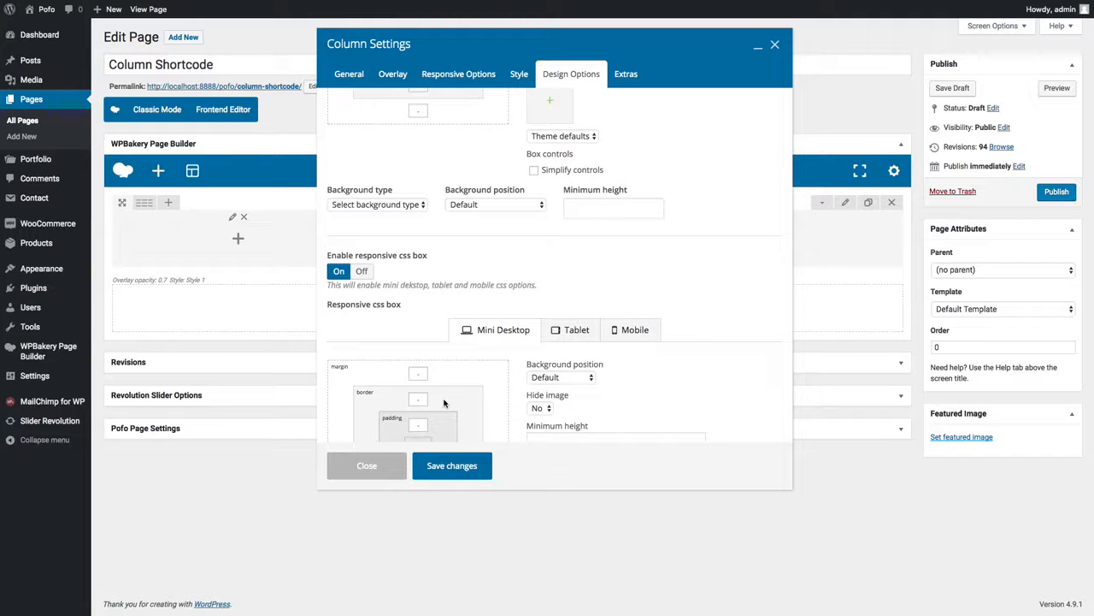
{"action": "left_click", "coordinate": [571, 333]}
{"action": "left_click", "coordinate": [624, 335]}
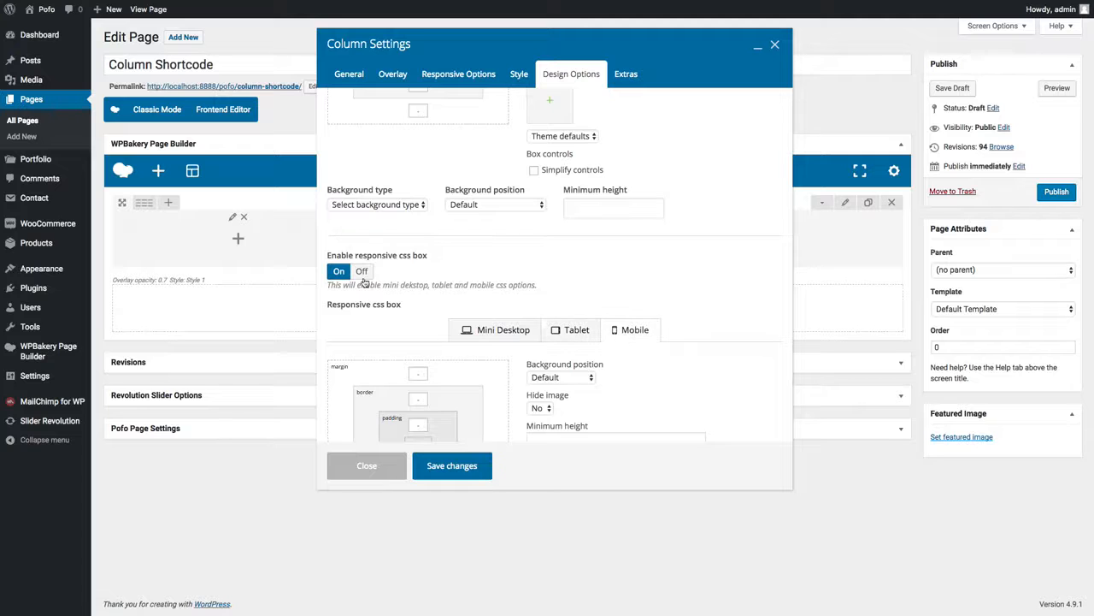
{"action": "left_click", "coordinate": [361, 272]}
{"action": "scroll", "coordinate": [612, 329], "scroll_direction": "up", "scroll_amount": 1}
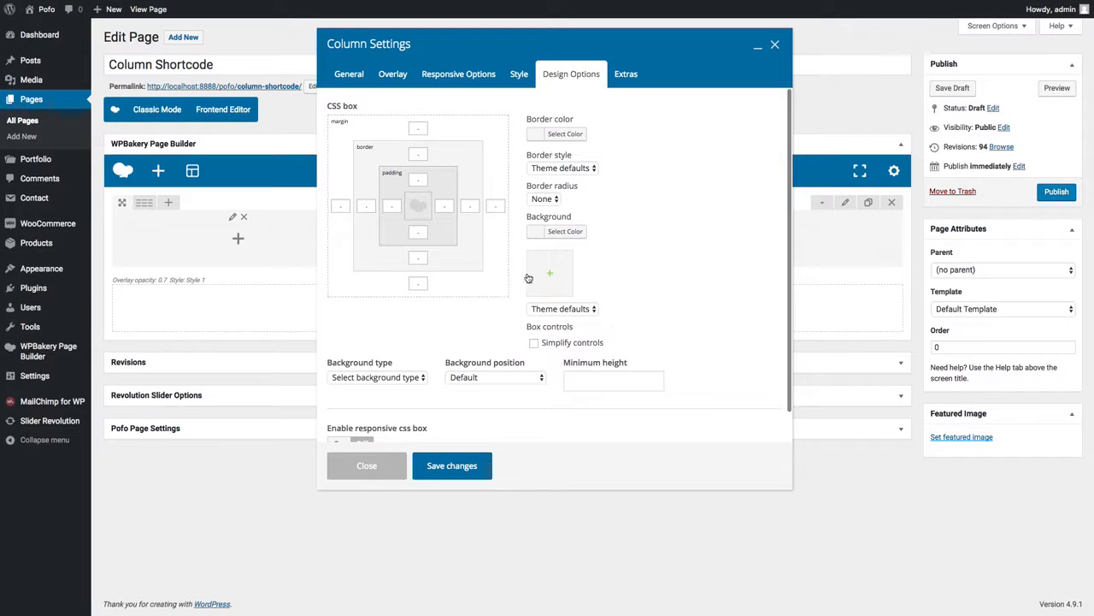
Step: Set the first column's background color to orange #dd9933 and save the column settings
{"action": "left_click", "coordinate": [554, 234]}
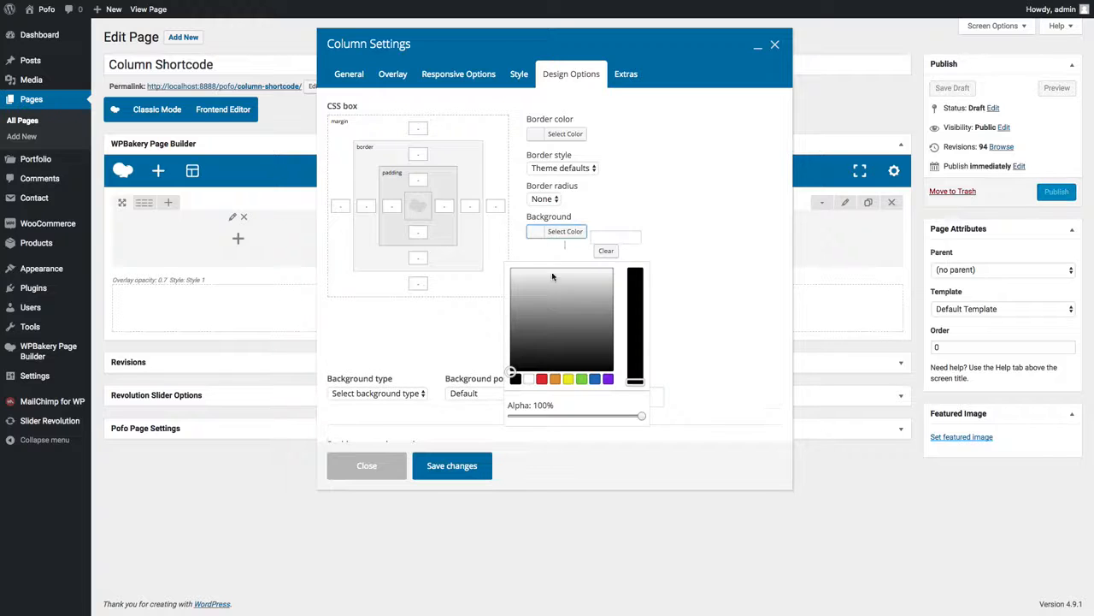
{"action": "left_click", "coordinate": [555, 379]}
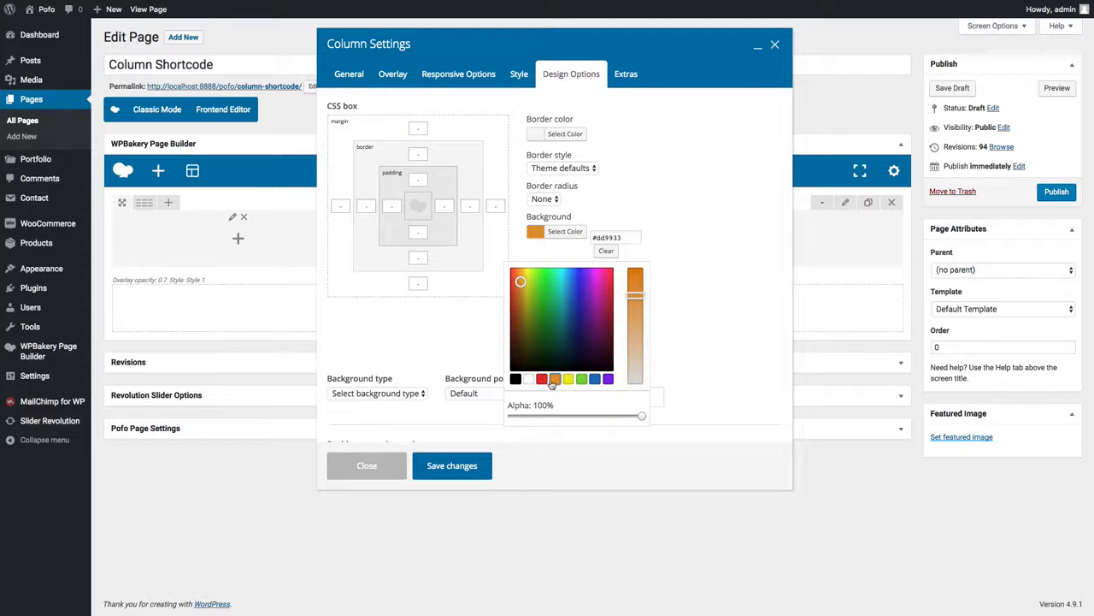
{"action": "left_click", "coordinate": [452, 467]}
Step: Set the second column's background color to the preset yellow and save the column settings
{"action": "left_click", "coordinate": [503, 219]}
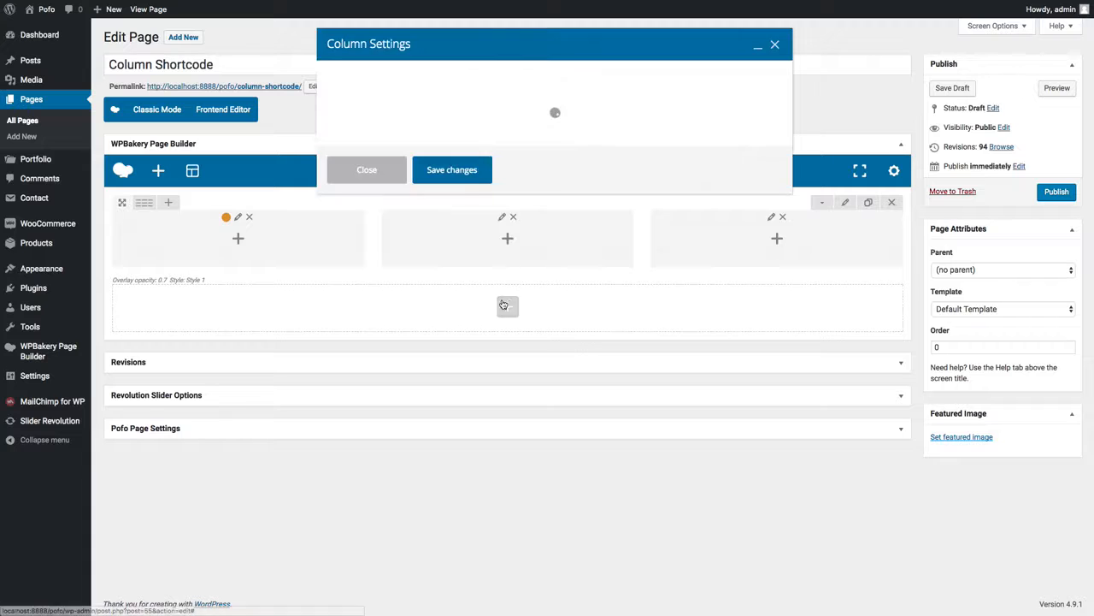
{"action": "left_click", "coordinate": [564, 76]}
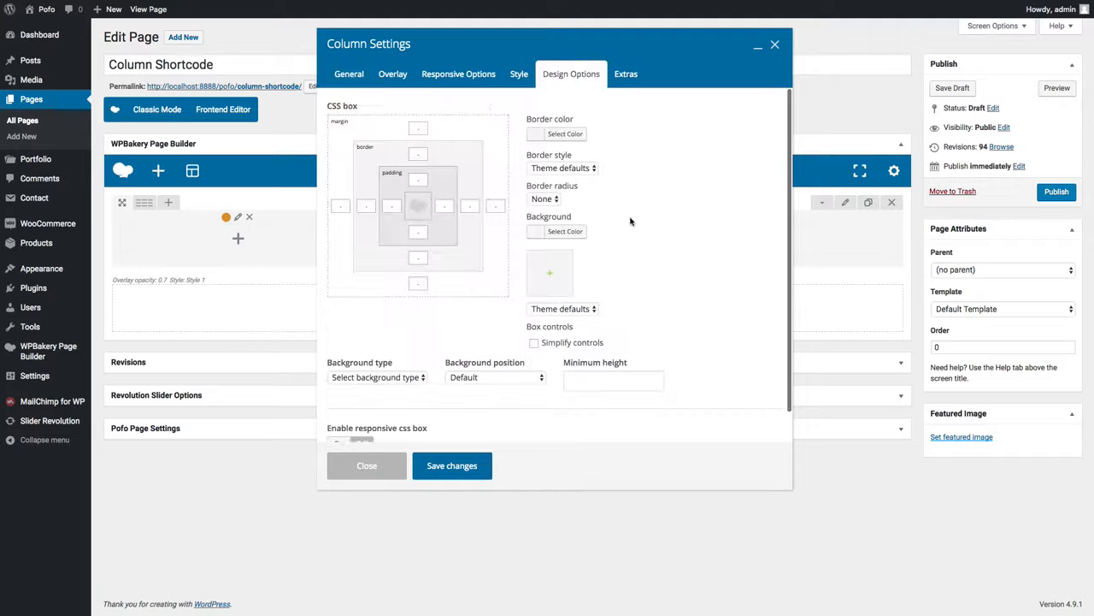
{"action": "left_click", "coordinate": [564, 231]}
{"action": "left_click", "coordinate": [568, 378]}
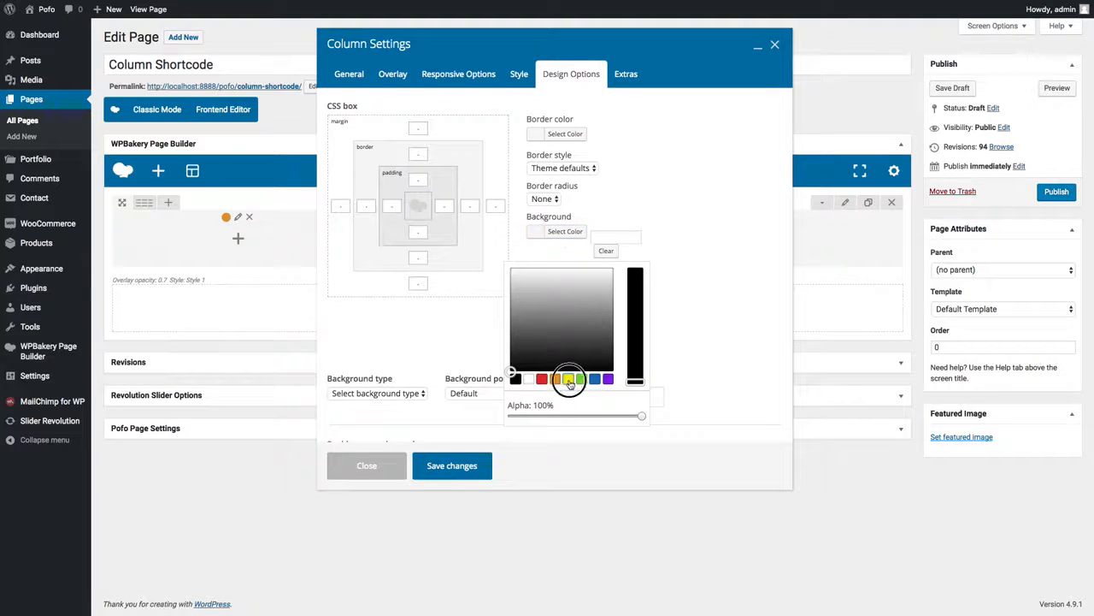
{"action": "left_click", "coordinate": [437, 475]}
Step: Set the third column's background color to green #81d742 and save the column settings
{"action": "left_click", "coordinate": [771, 217]}
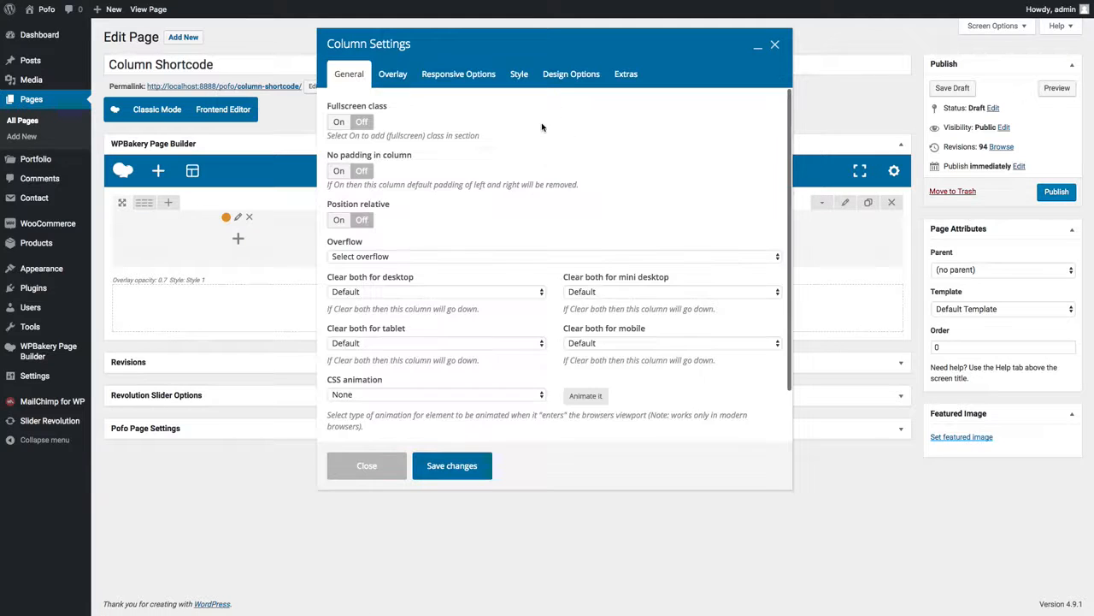
{"action": "left_click", "coordinate": [572, 78]}
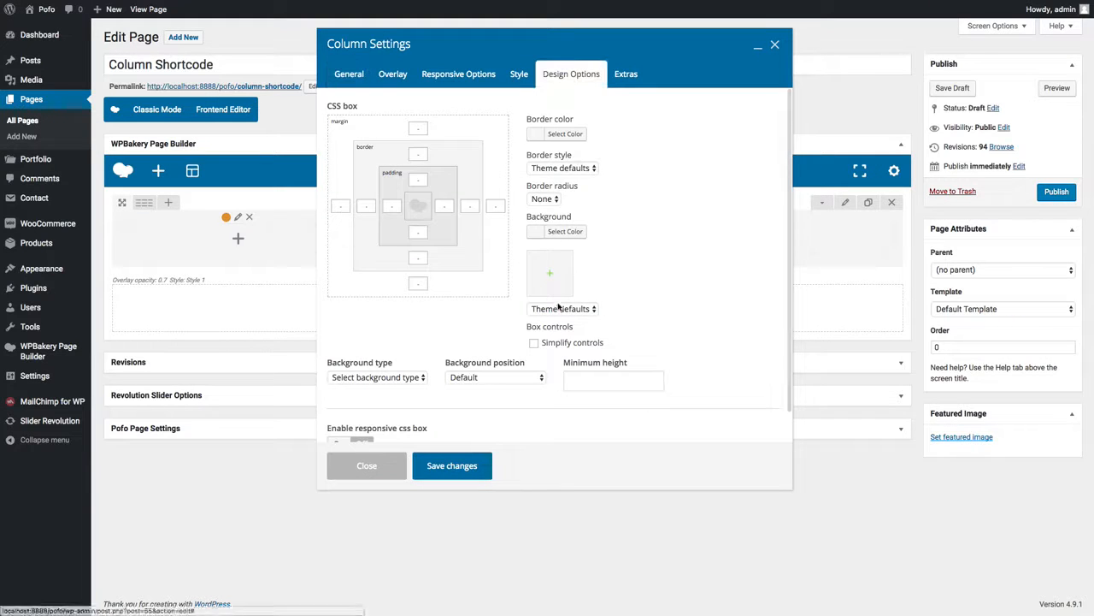
{"action": "left_click", "coordinate": [561, 233]}
{"action": "left_click", "coordinate": [581, 378]}
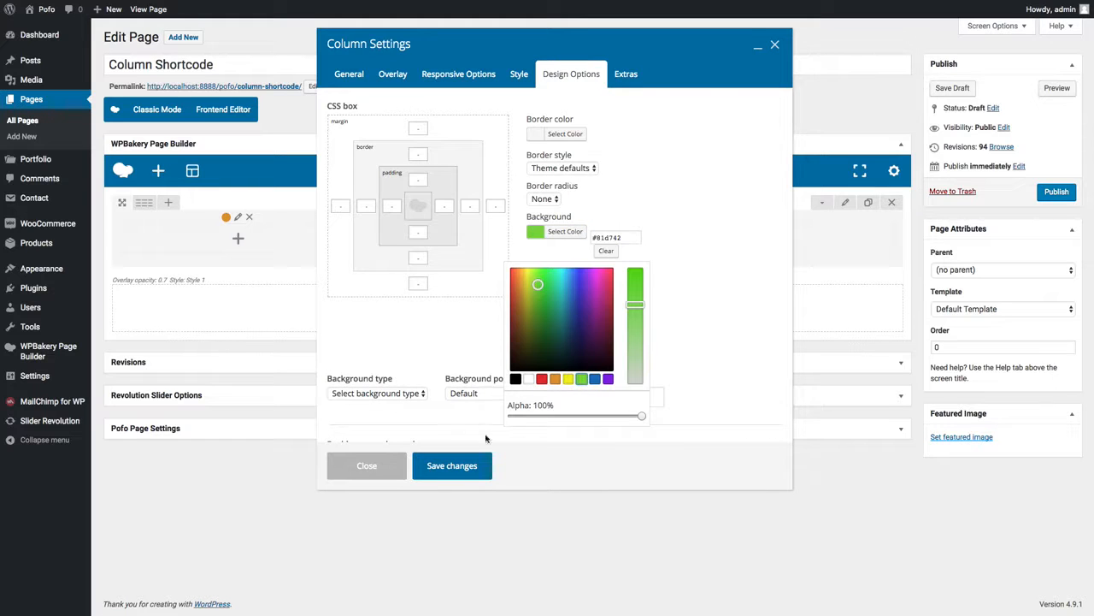
{"action": "left_click", "coordinate": [453, 467]}
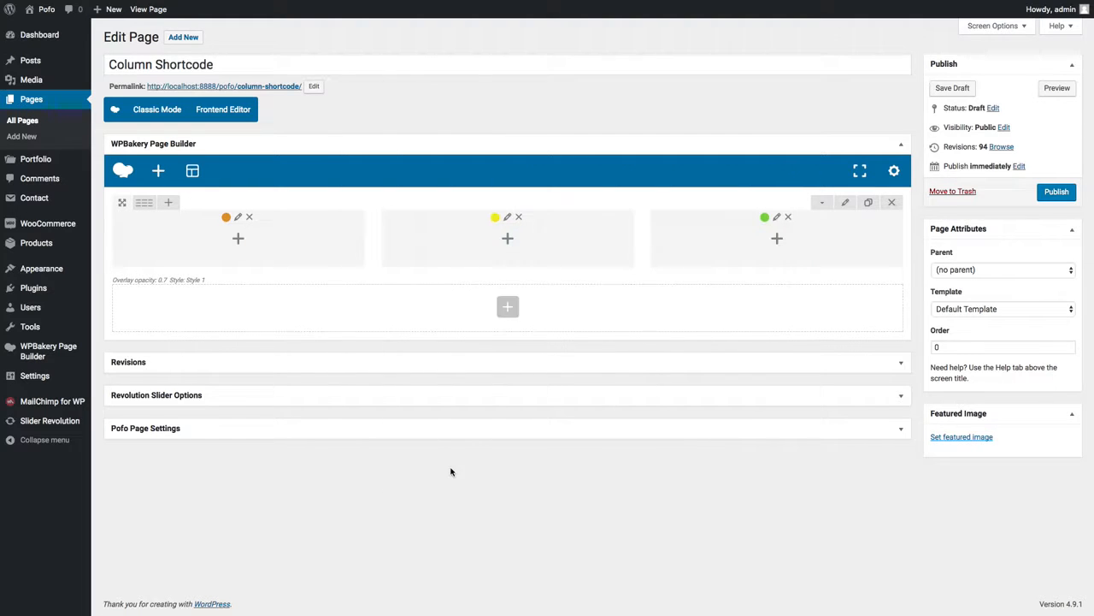
Step: Add a text block to the first column, duplicate its placeholder paragraph below the original, and save it
{"action": "left_click", "coordinate": [237, 243]}
{"action": "left_click", "coordinate": [428, 124]}
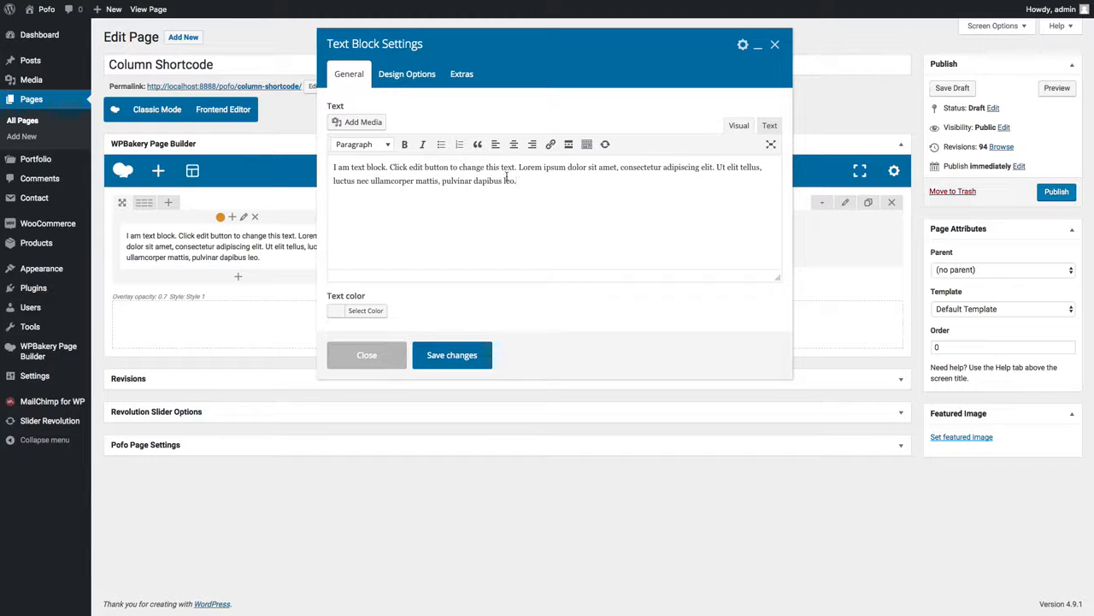
{"action": "triple_click", "coordinate": [507, 177]}
{"action": "key", "text": "ctrl+c"}
{"action": "key", "text": "Right"}
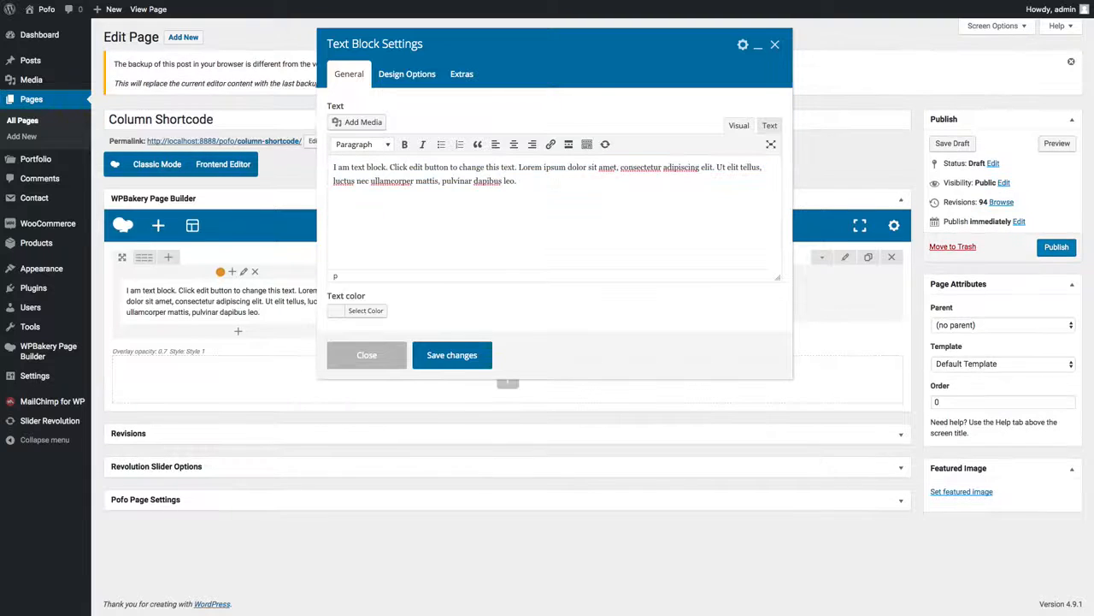
{"action": "key", "text": "Return"}
{"action": "key", "text": "ctrl+v"}
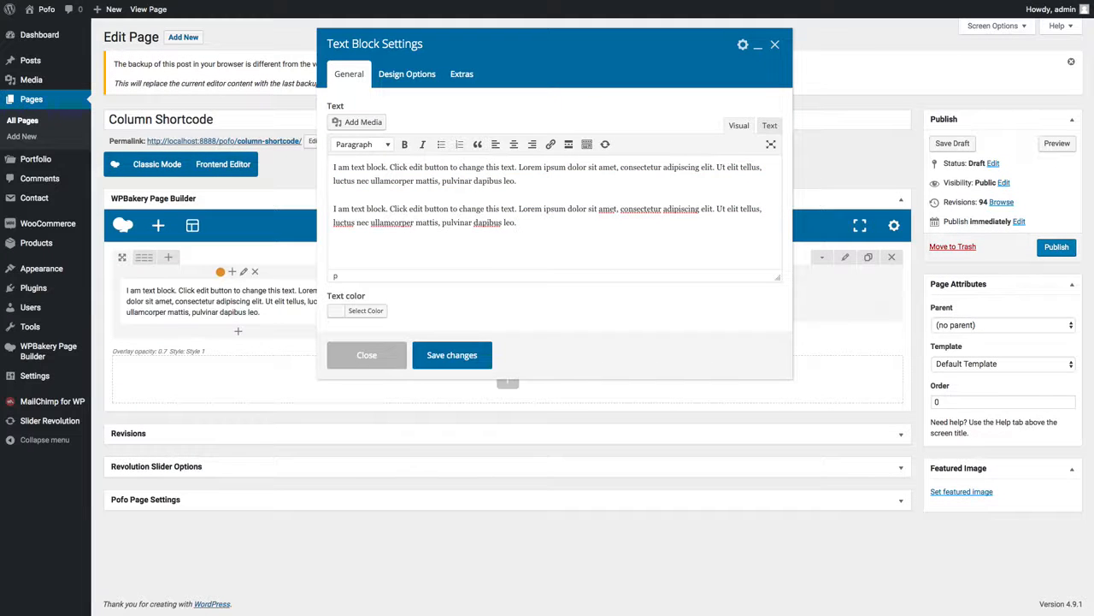
{"action": "left_click", "coordinate": [462, 360]}
Step: Add a text block with the default placeholder text to the second and third columns, and preview the page
{"action": "left_click", "coordinate": [507, 295]}
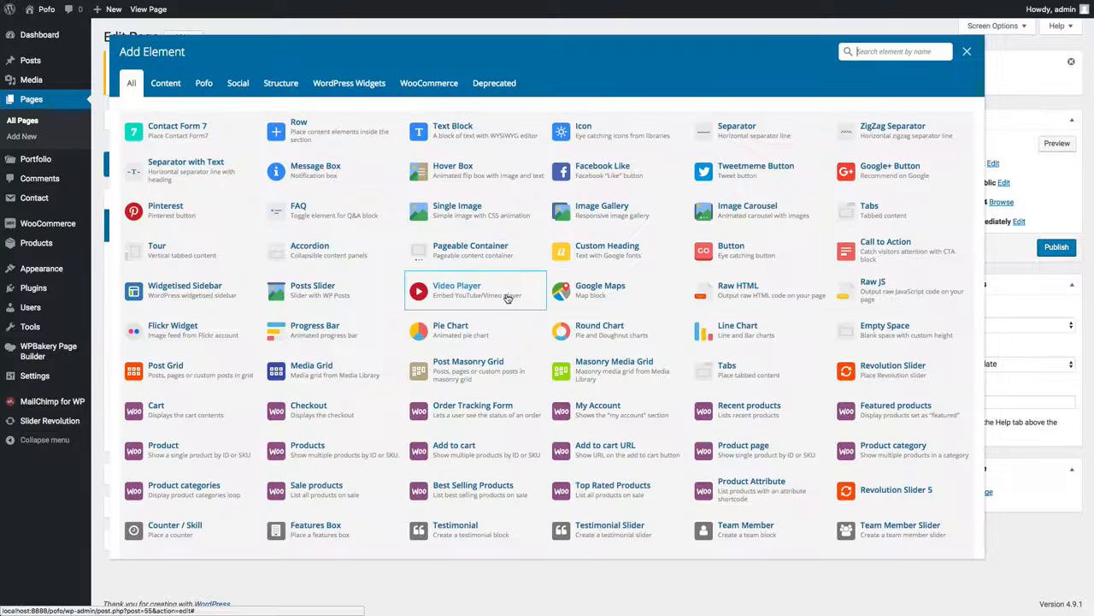
{"action": "left_click", "coordinate": [449, 127]}
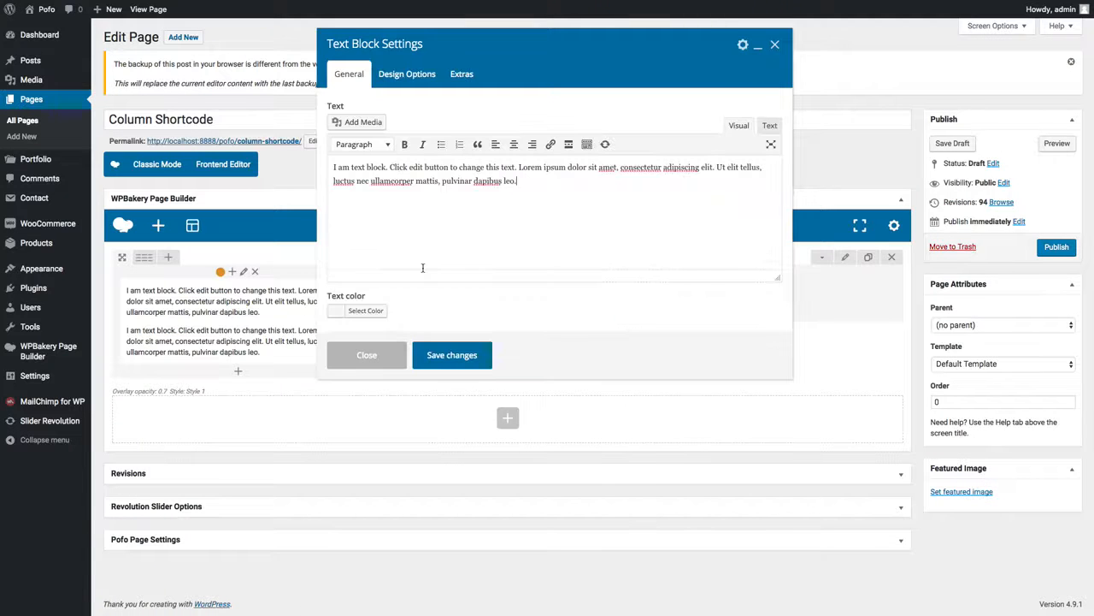
{"action": "left_click", "coordinate": [440, 352]}
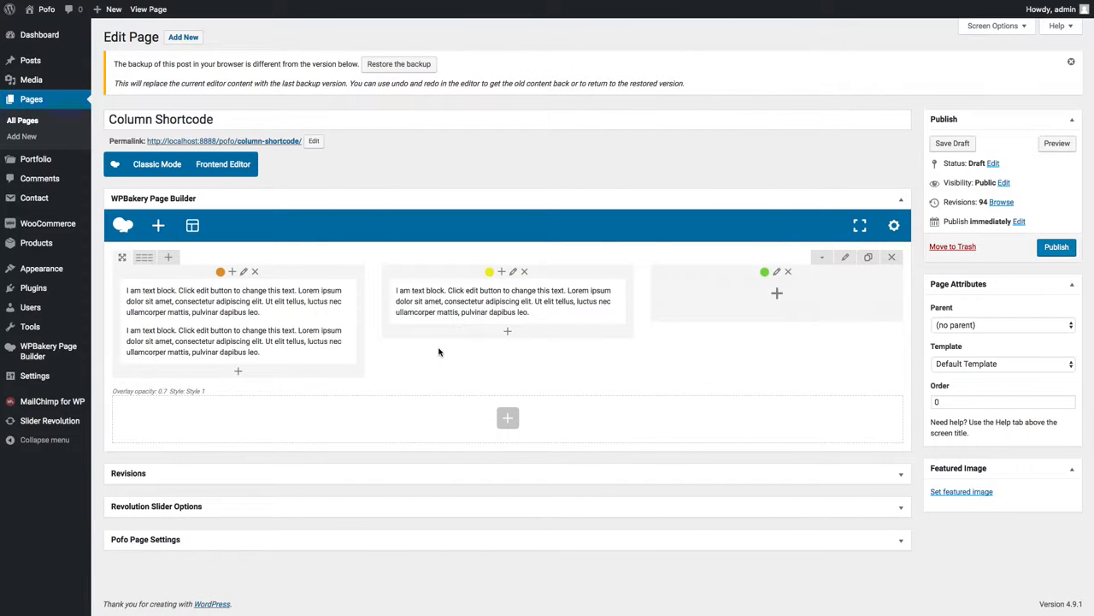
{"action": "left_click", "coordinate": [777, 294]}
{"action": "left_click", "coordinate": [449, 130]}
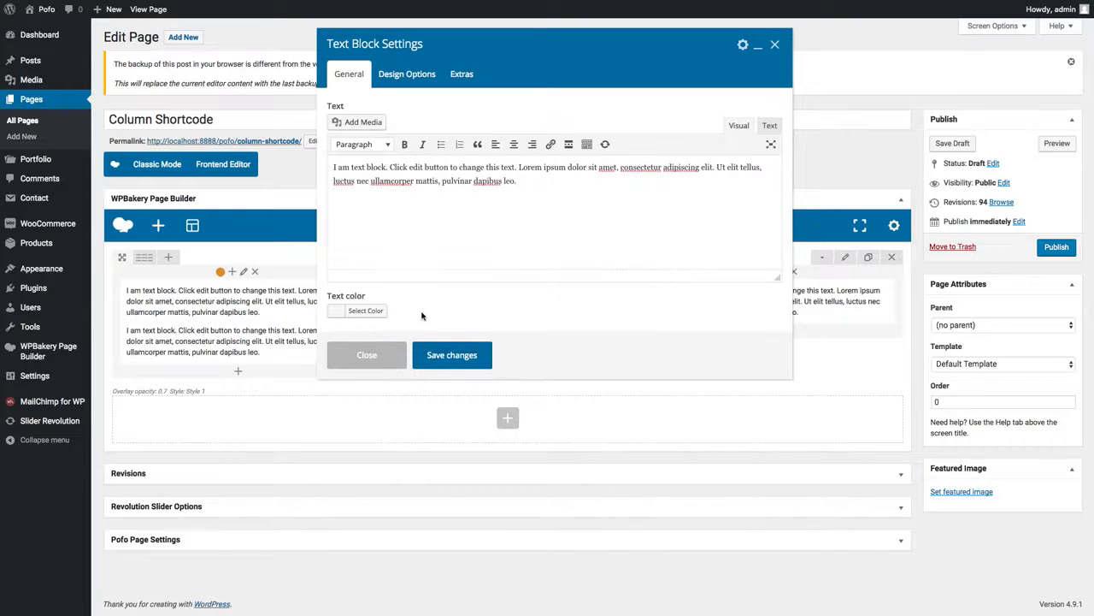
{"action": "left_click", "coordinate": [436, 357]}
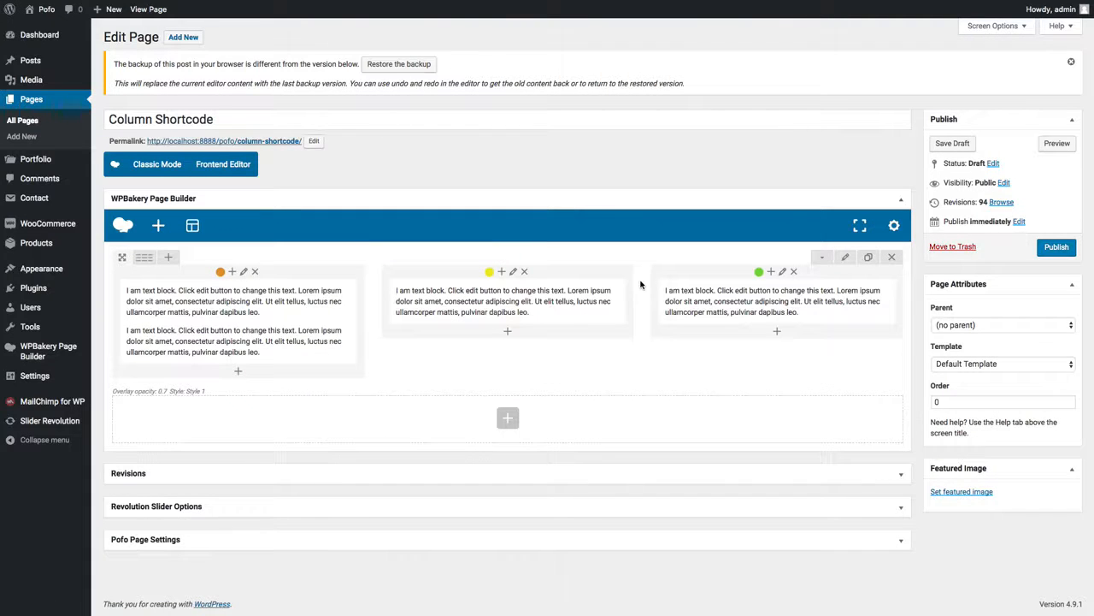
{"action": "left_click", "coordinate": [1058, 145]}
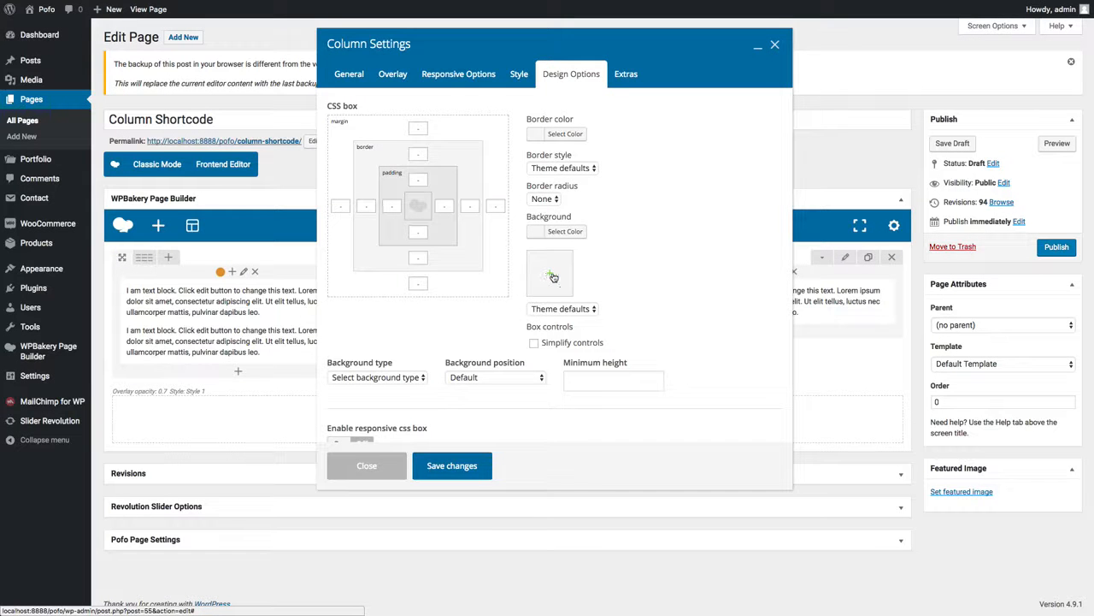
Step: Set 1.jpg from the media library as the column's background image with the Cover background type
{"action": "left_click", "coordinate": [553, 277]}
{"action": "left_click", "coordinate": [83, 140]}
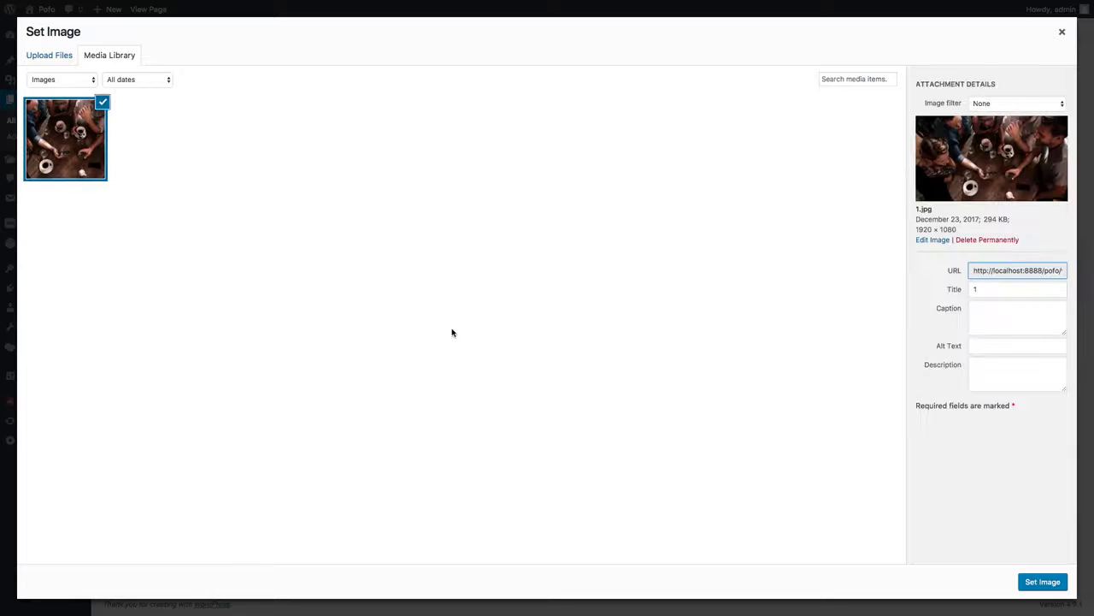
{"action": "left_click", "coordinate": [1033, 579]}
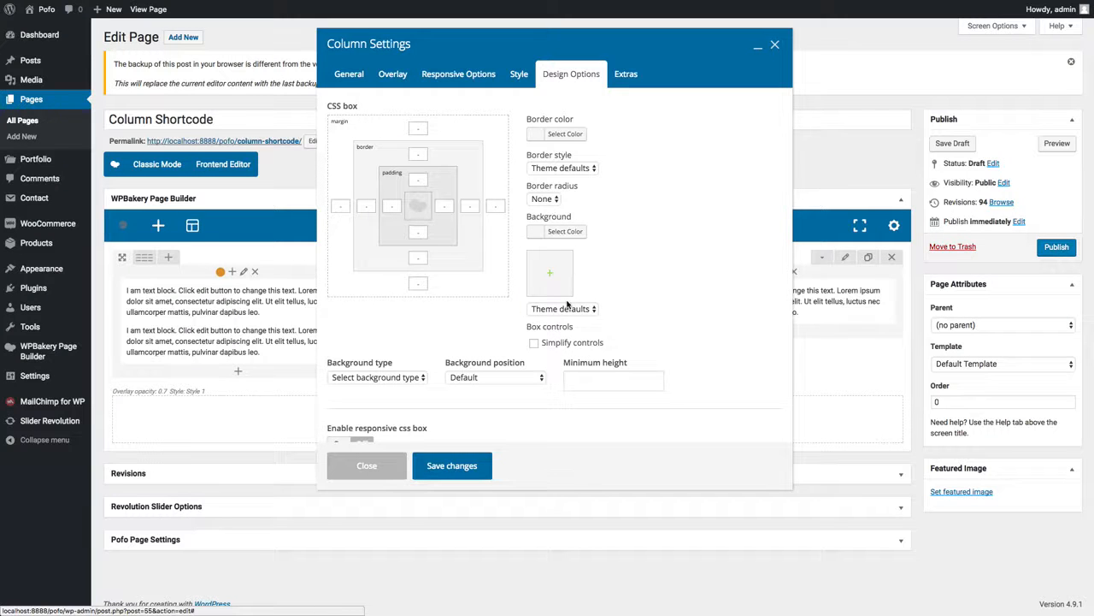
{"action": "left_click", "coordinate": [390, 381]}
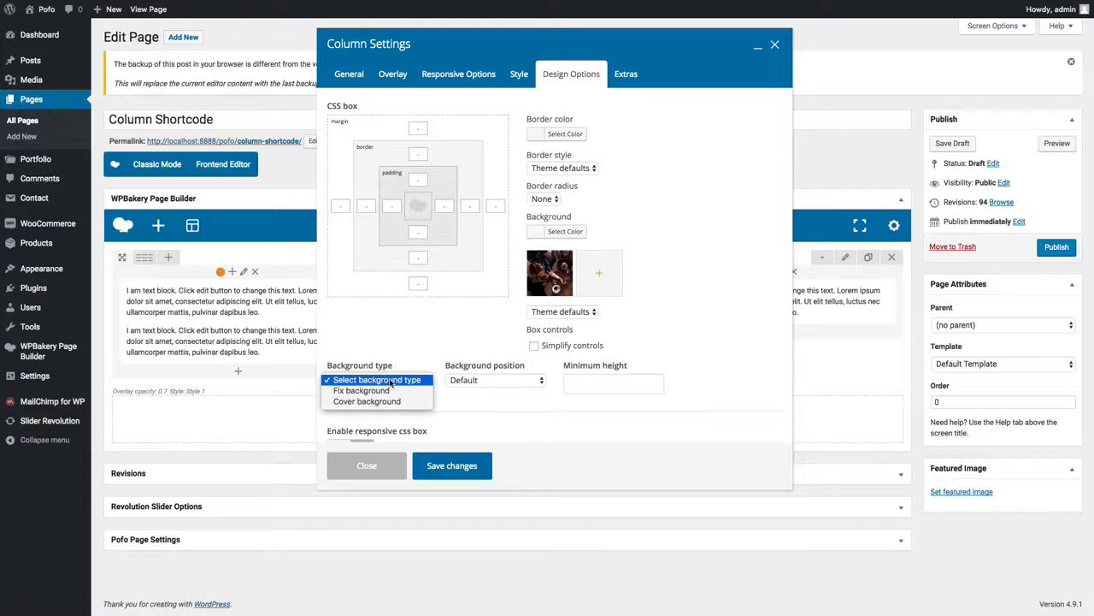
{"action": "left_click", "coordinate": [380, 401]}
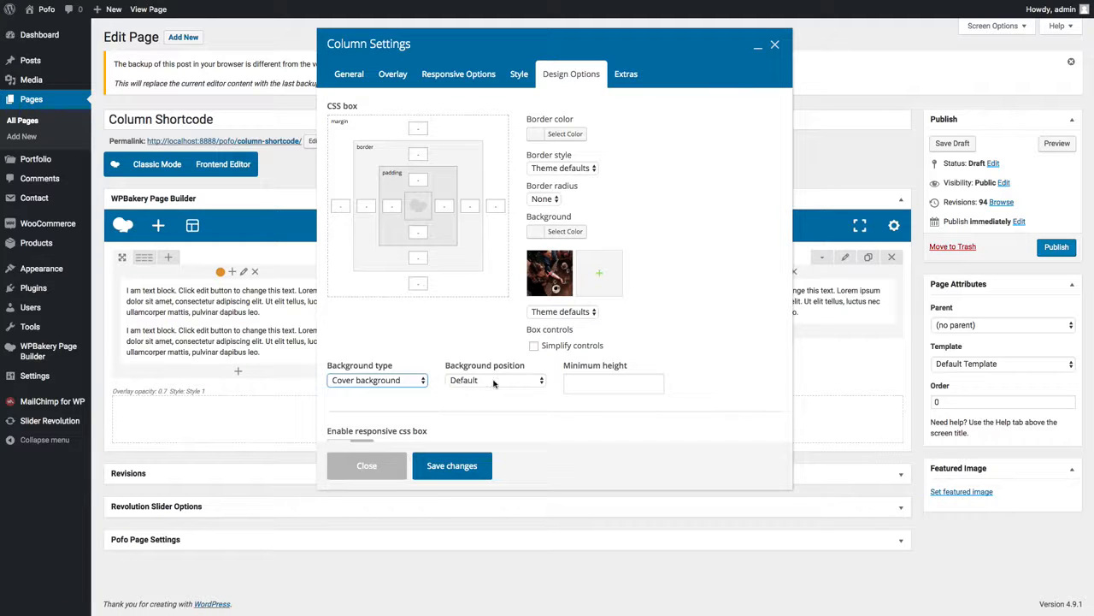
Step: Set the column's background position to Center Middle and minimum height to 500, save the settings and preview the page
{"action": "left_click", "coordinate": [493, 381]}
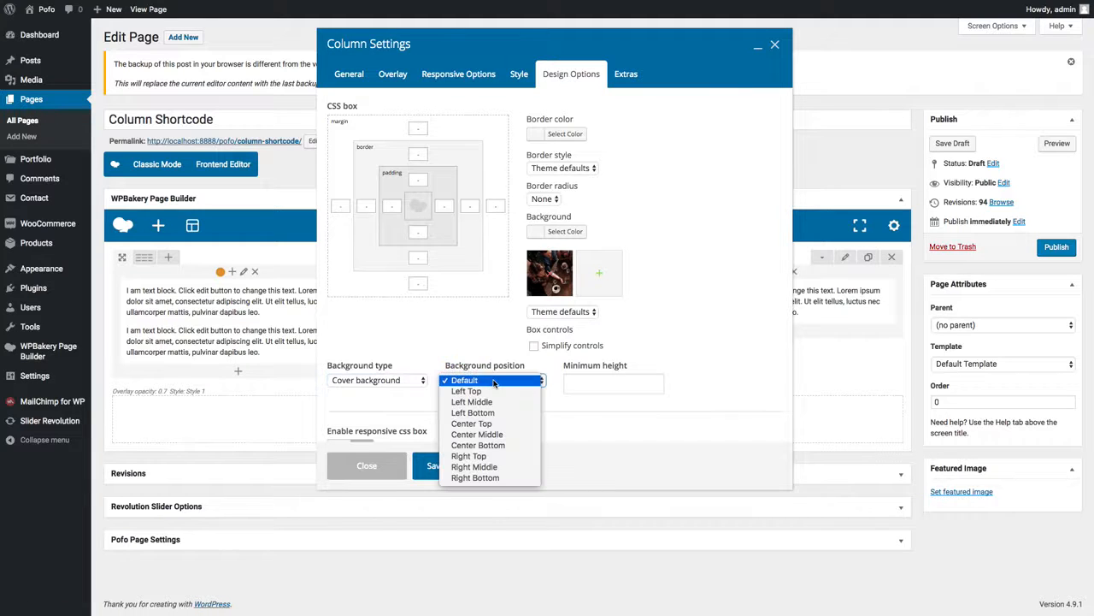
{"action": "left_click", "coordinate": [487, 434]}
{"action": "left_click", "coordinate": [591, 385]}
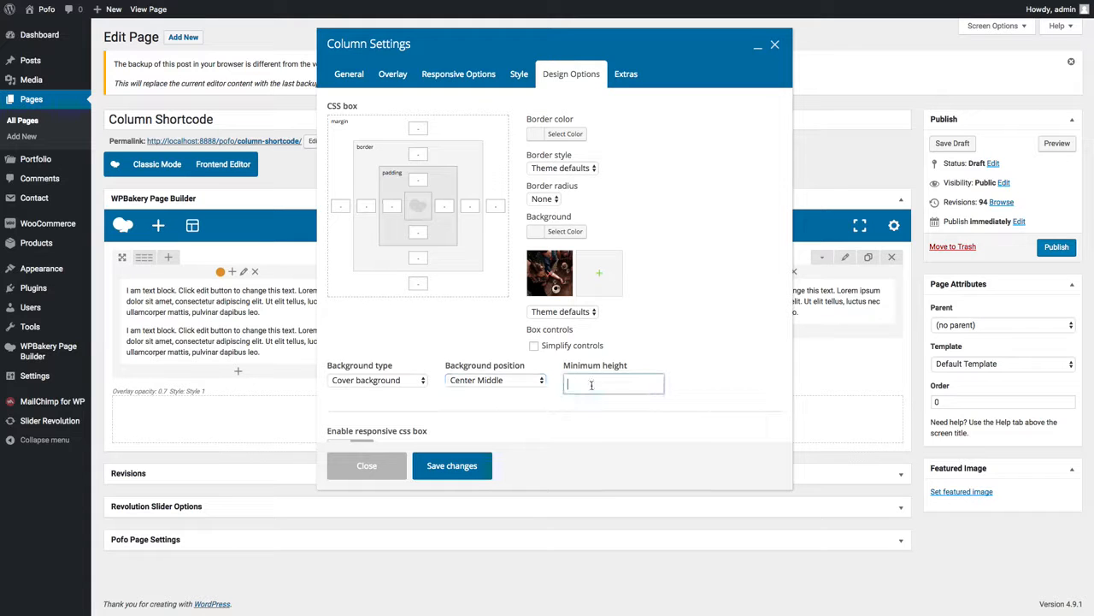
{"action": "type", "text": "500"}
{"action": "left_click", "coordinate": [443, 469]}
{"action": "left_click", "coordinate": [1059, 144]}
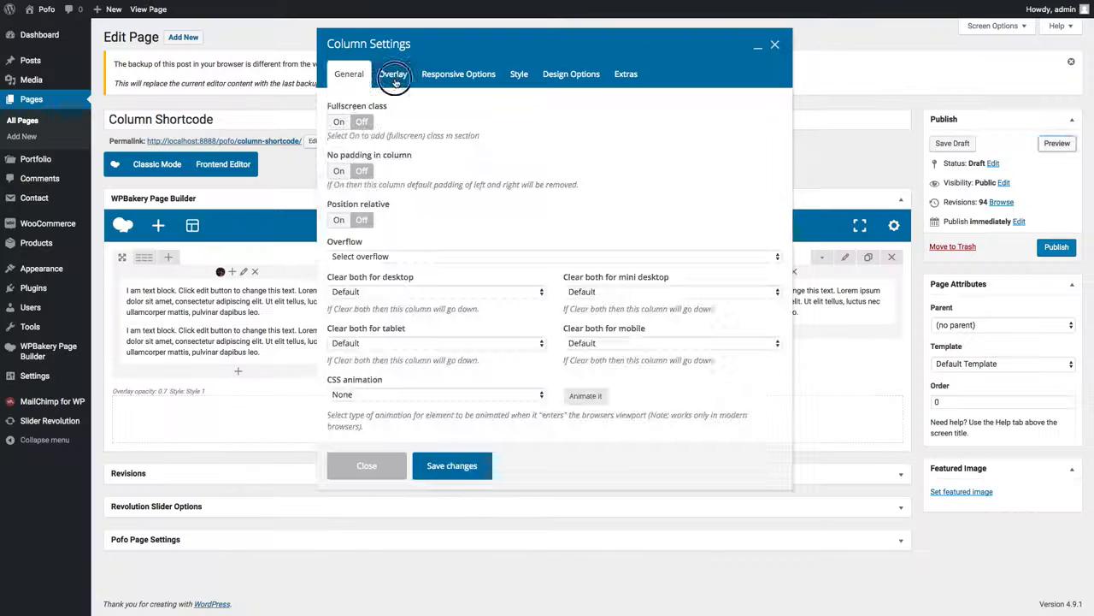
Step: Enable a blue overlay with 0.4 opacity on the first column, save the settings and preview the page
{"action": "left_click", "coordinate": [393, 74]}
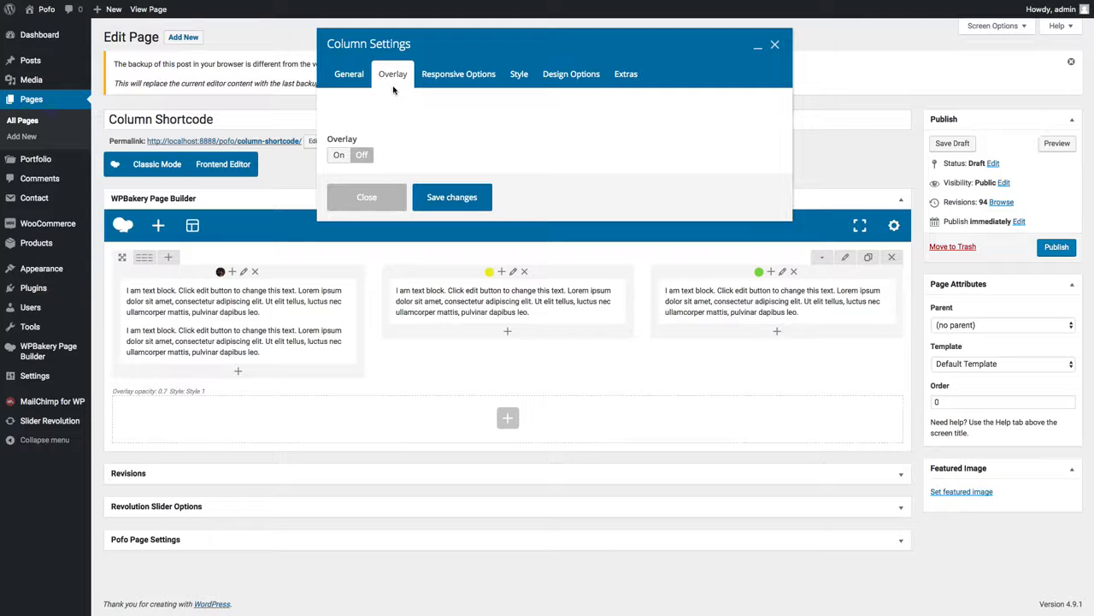
{"action": "left_click", "coordinate": [338, 156]}
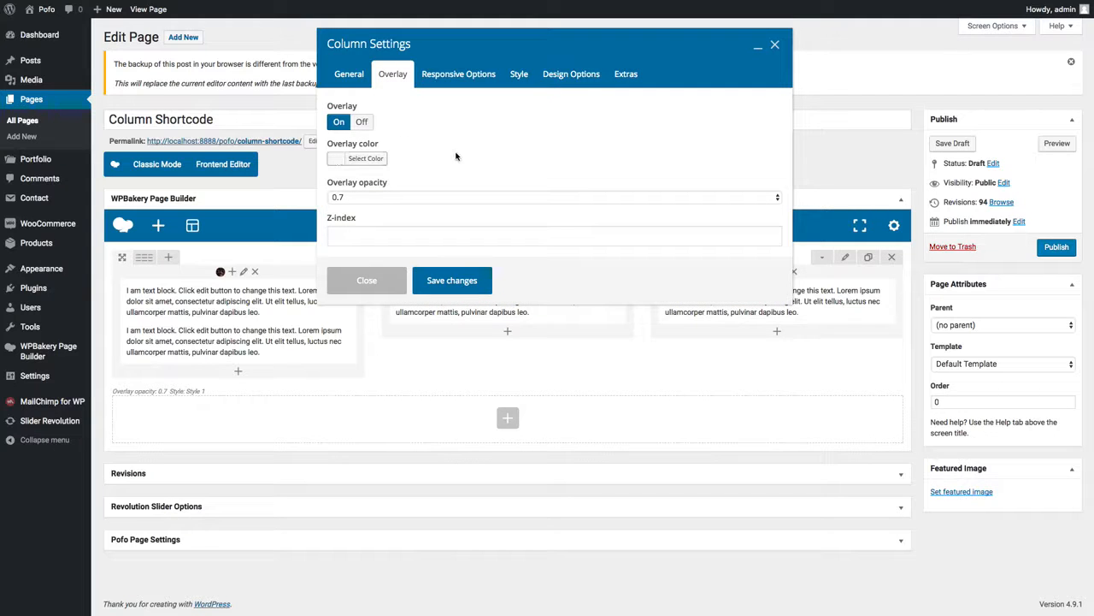
{"action": "left_click", "coordinate": [365, 159]}
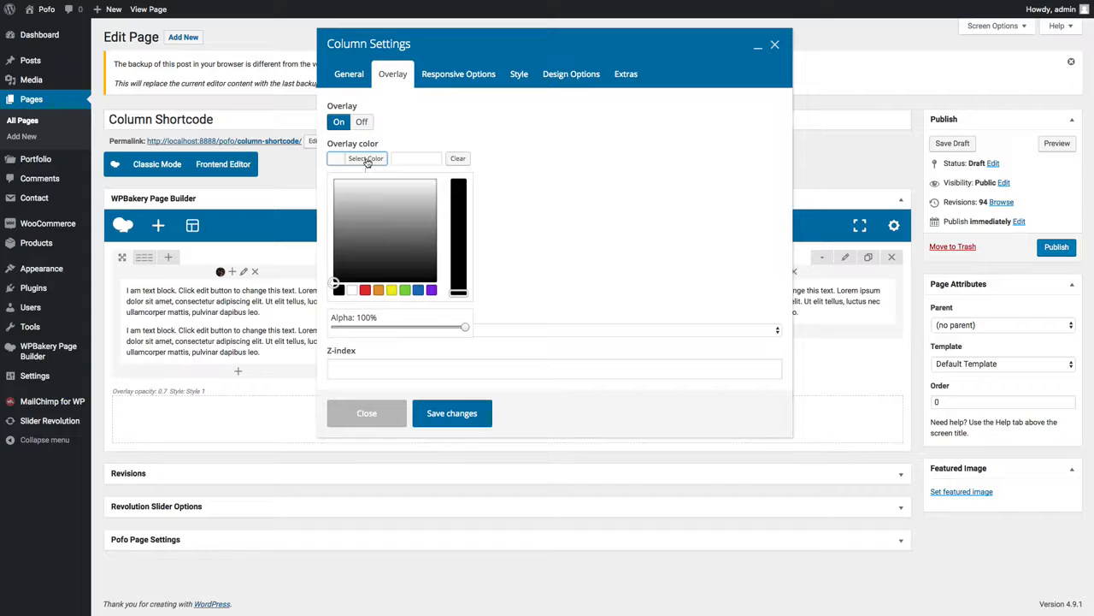
{"action": "left_click", "coordinate": [419, 292]}
{"action": "left_click", "coordinate": [594, 256]}
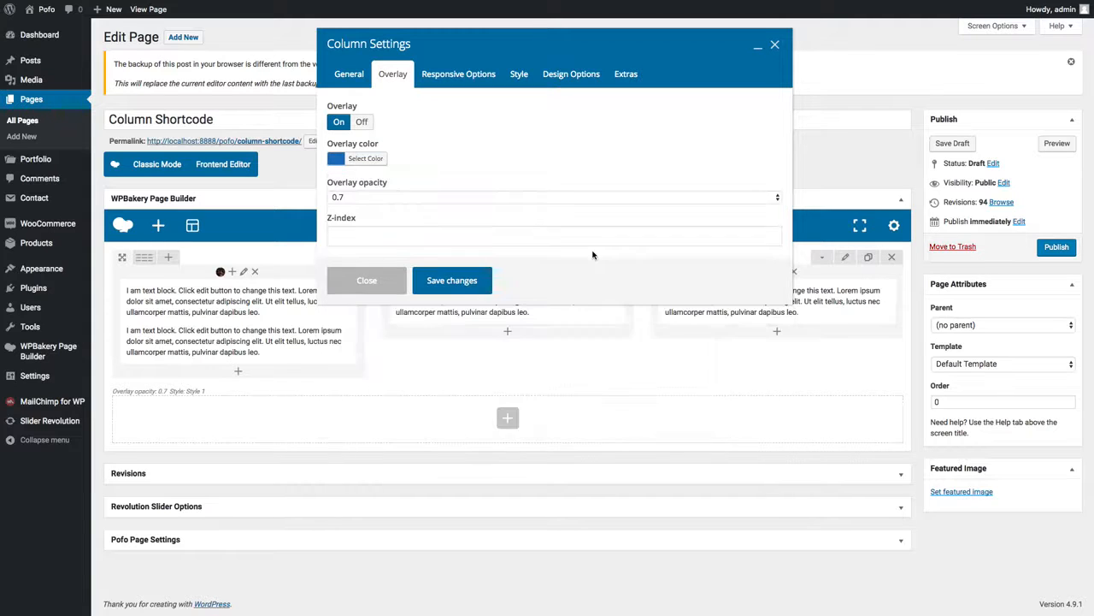
{"action": "left_click", "coordinate": [371, 201]}
{"action": "left_click", "coordinate": [346, 165]}
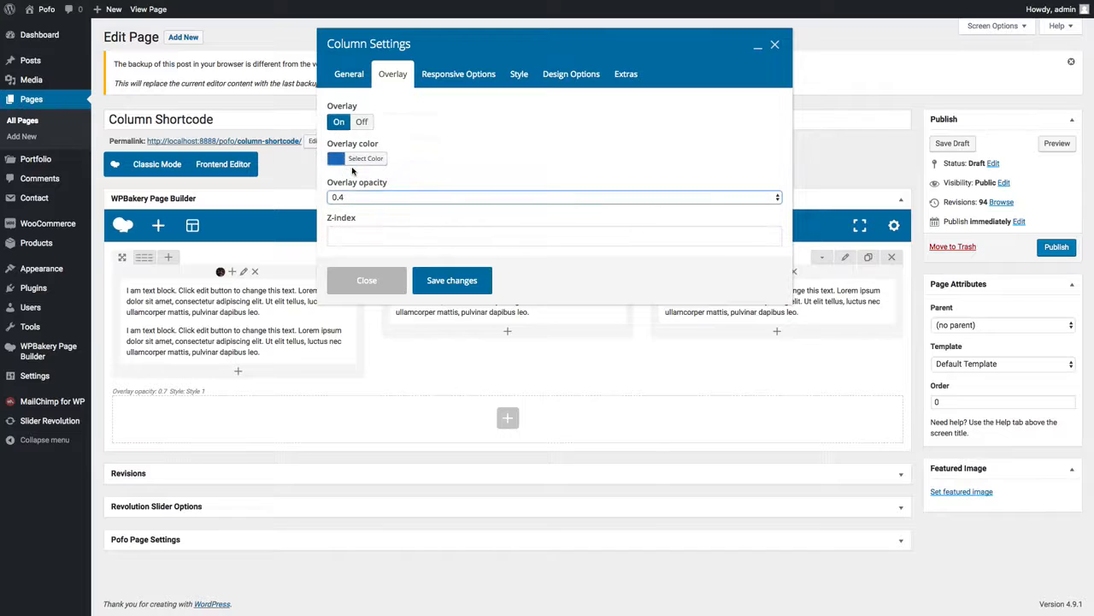
{"action": "left_click", "coordinate": [469, 282]}
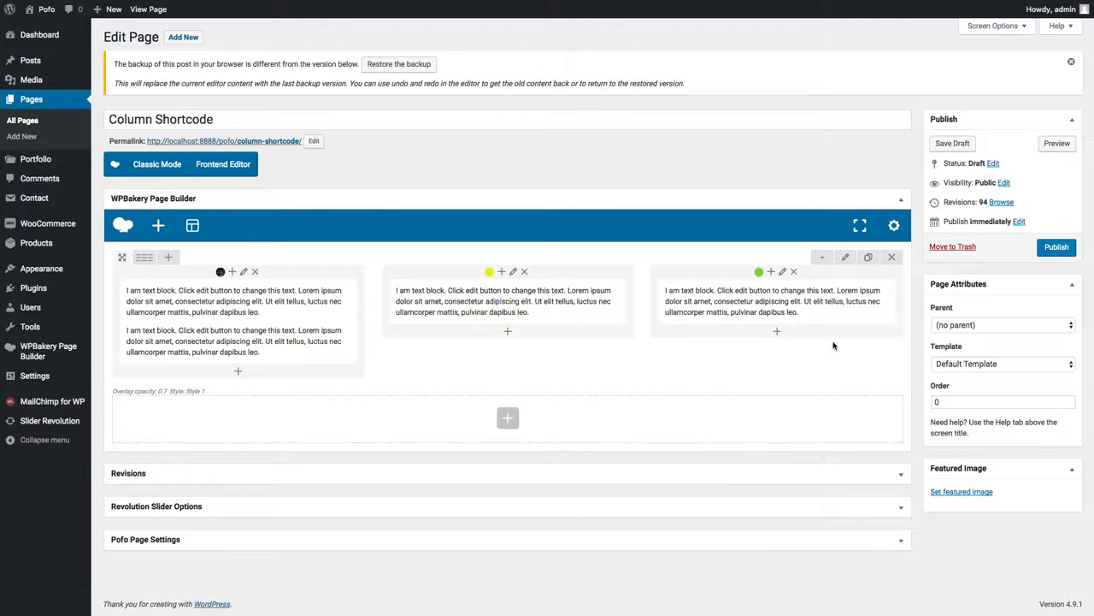
{"action": "left_click", "coordinate": [1057, 144]}
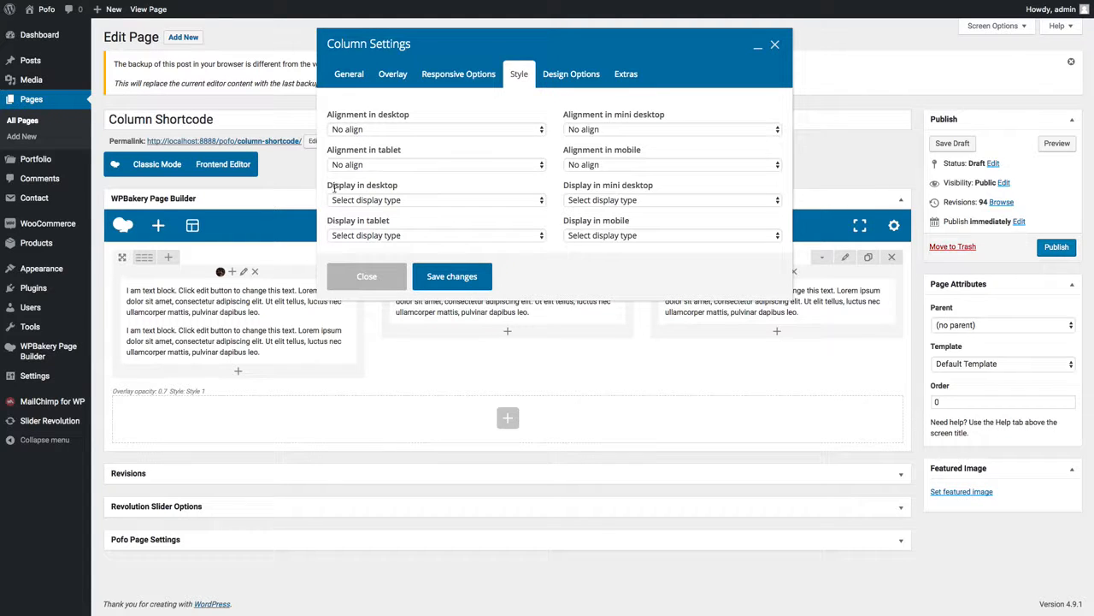
Step: Set the first column's desktop alignment to Justify align, save the settings and preview the page
{"action": "left_click", "coordinate": [368, 129]}
{"action": "left_click", "coordinate": [384, 182]}
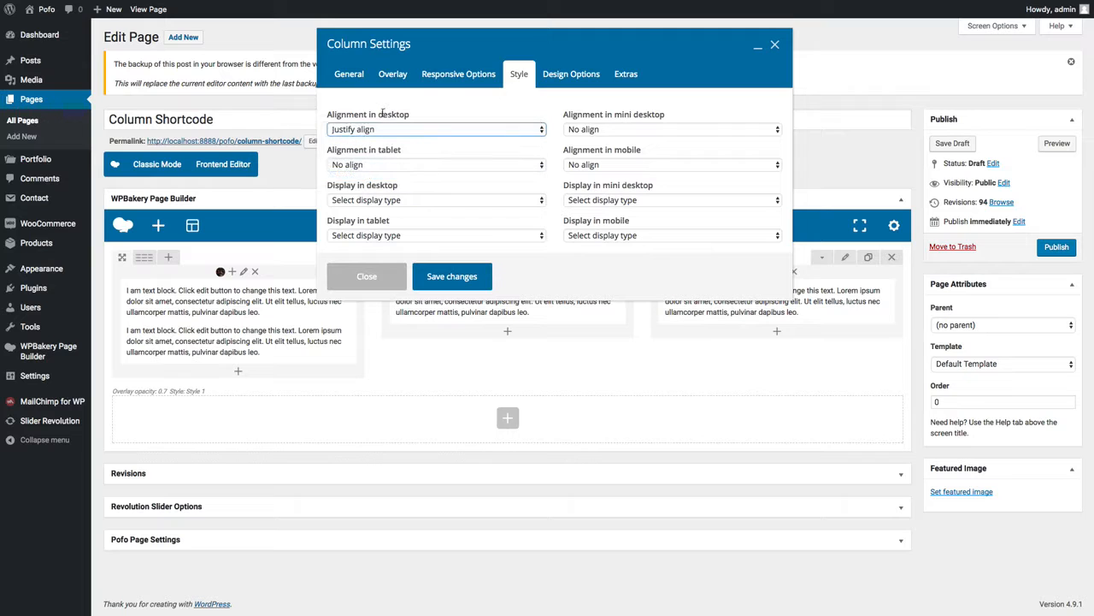
{"action": "left_click", "coordinate": [443, 277]}
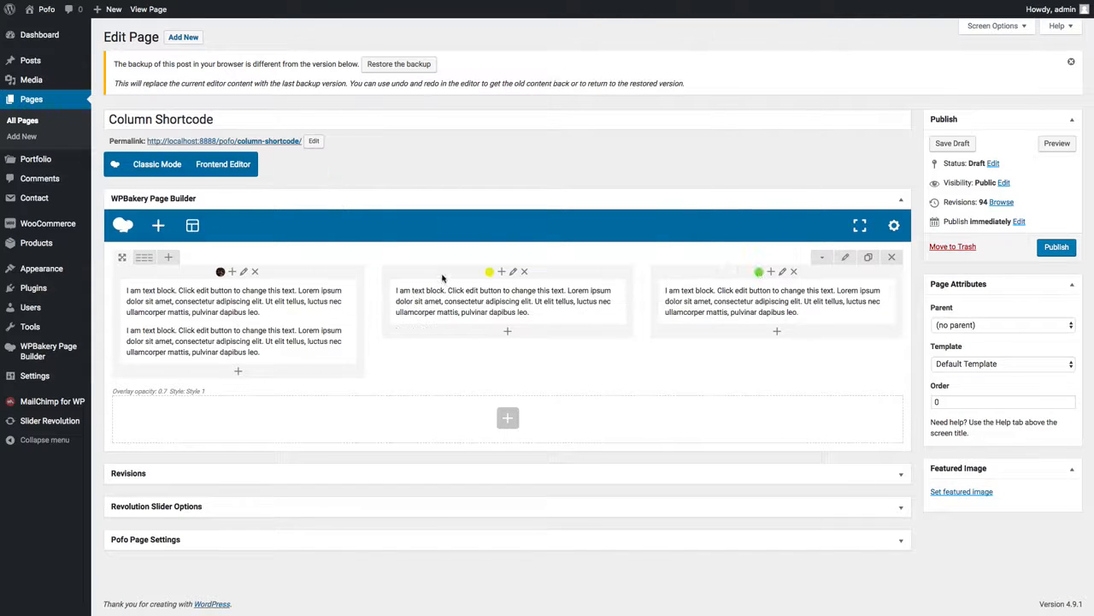
{"action": "left_click", "coordinate": [1057, 144]}
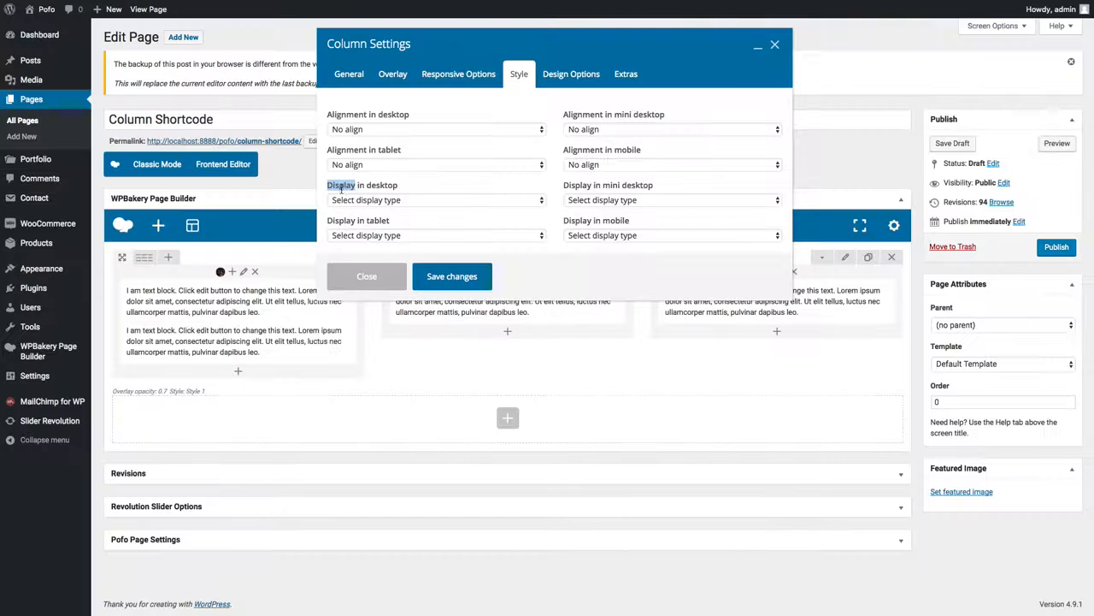
Step: Choose a display type for mobile in the first column's style settings, save them and preview the page
{"action": "double_click", "coordinate": [341, 185]}
{"action": "left_click", "coordinate": [605, 240]}
{"action": "left_click", "coordinate": [589, 278]}
{"action": "left_click", "coordinate": [452, 278]}
{"action": "left_click", "coordinate": [1063, 145]}
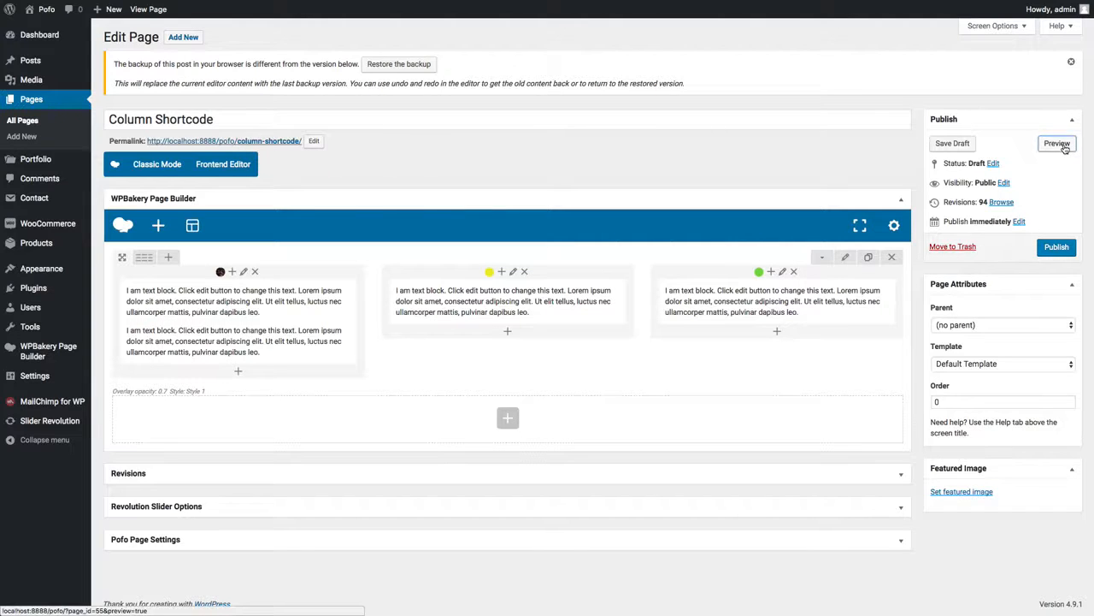
Step: Inspect the previewed page with the browser's developer tools and toggle device emulation to check the mobile layout
{"action": "right_click", "coordinate": [151, 306]}
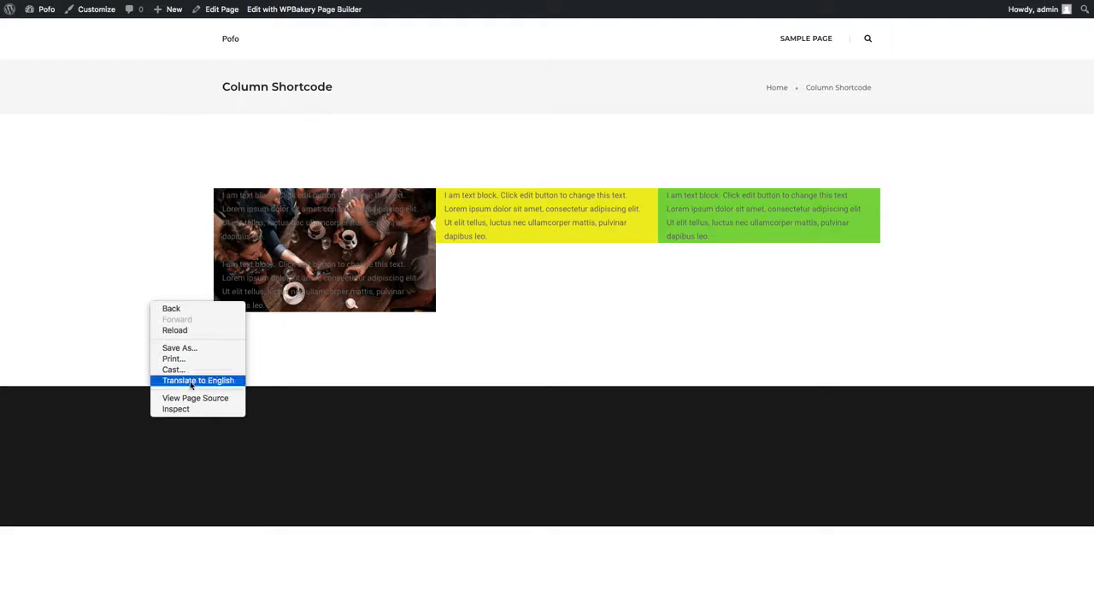
{"action": "left_click", "coordinate": [176, 409]}
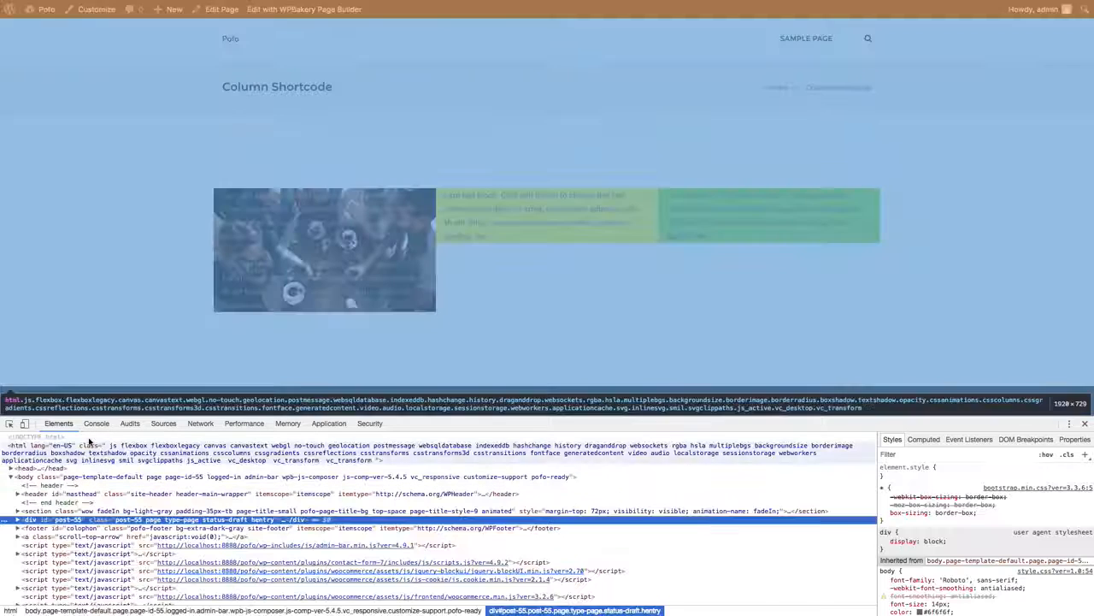
{"action": "left_click", "coordinate": [96, 423]}
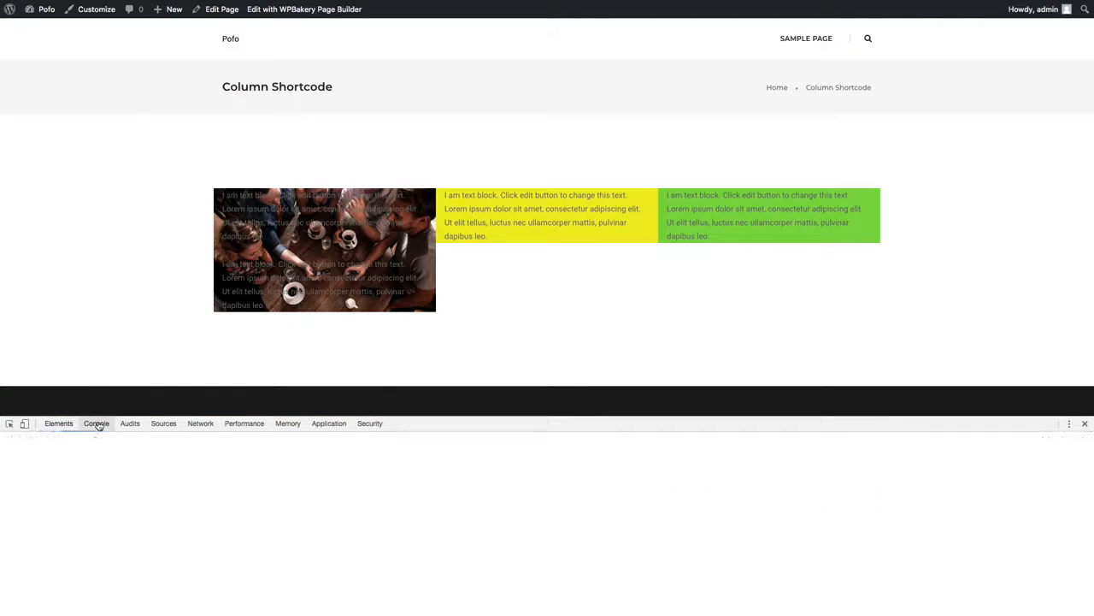
{"action": "left_click", "coordinate": [25, 423]}
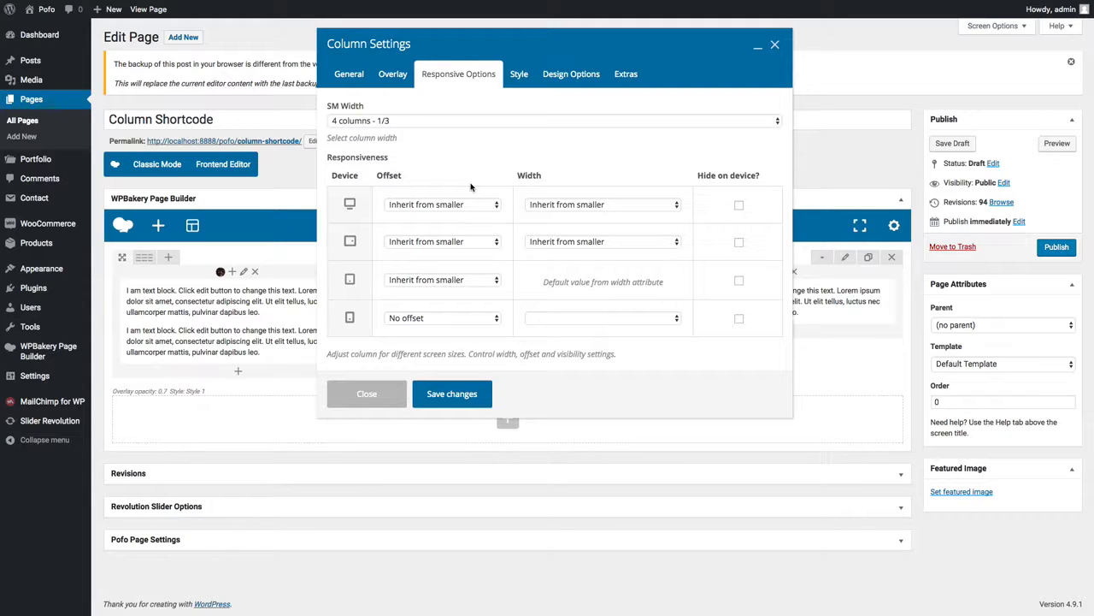
Step: Set the first column's desktop width to 6 columns - 1/2, save the settings and preview the page
{"action": "left_click", "coordinate": [603, 204]}
{"action": "left_click", "coordinate": [586, 267]}
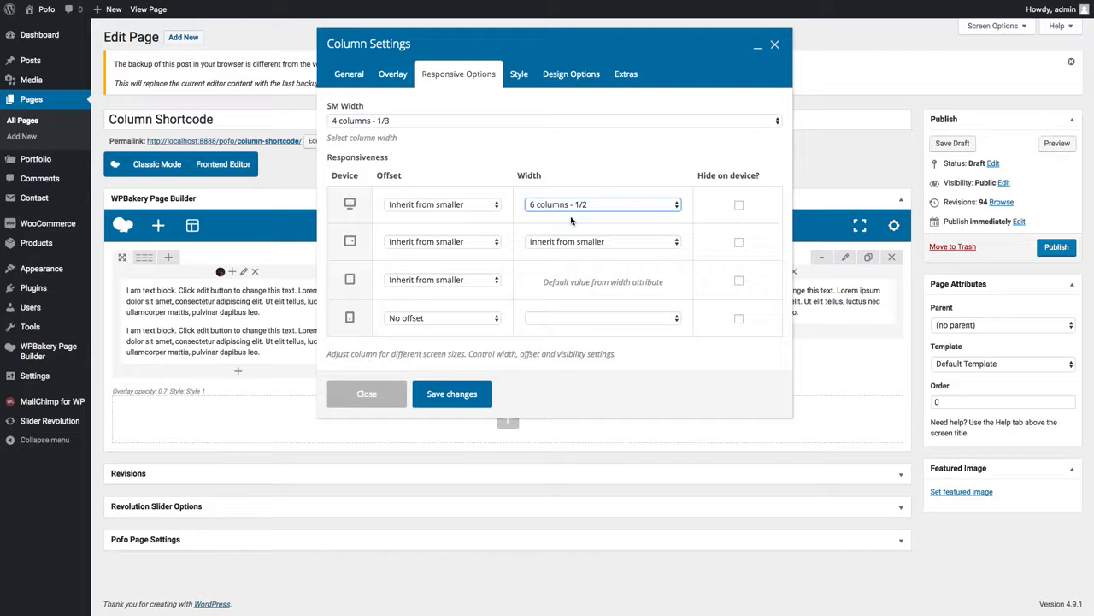
{"action": "left_click", "coordinate": [458, 205]}
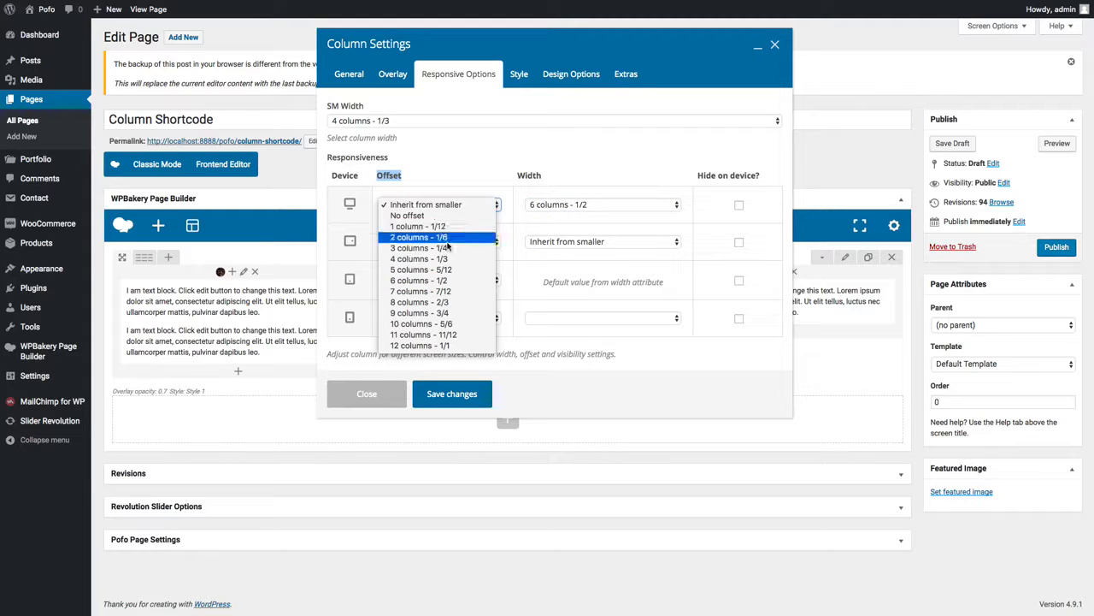
{"action": "double_click", "coordinate": [464, 184]}
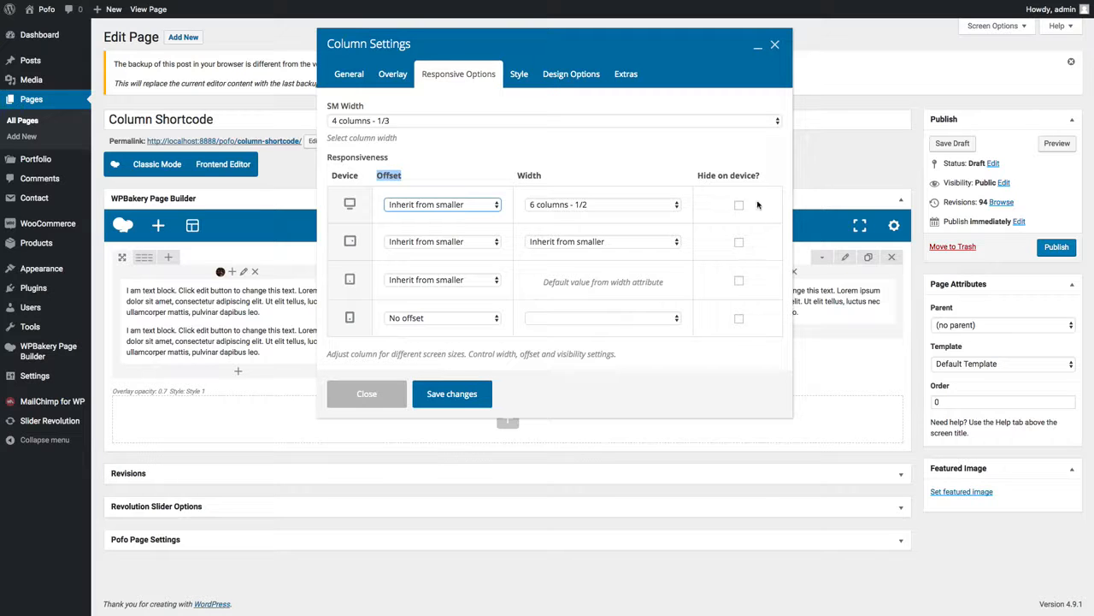
{"action": "left_click", "coordinate": [452, 398]}
{"action": "left_click", "coordinate": [1059, 143]}
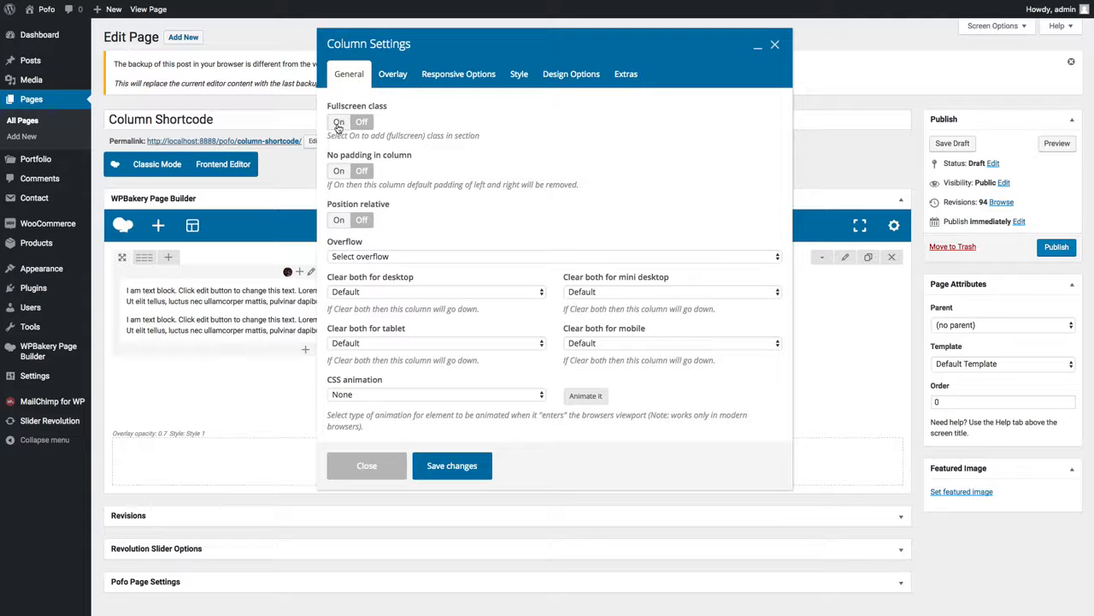
Step: Turn on the fullscreen class for the first column, save the settings and look through the page preview
{"action": "left_click", "coordinate": [338, 123]}
{"action": "left_click", "coordinate": [451, 465]}
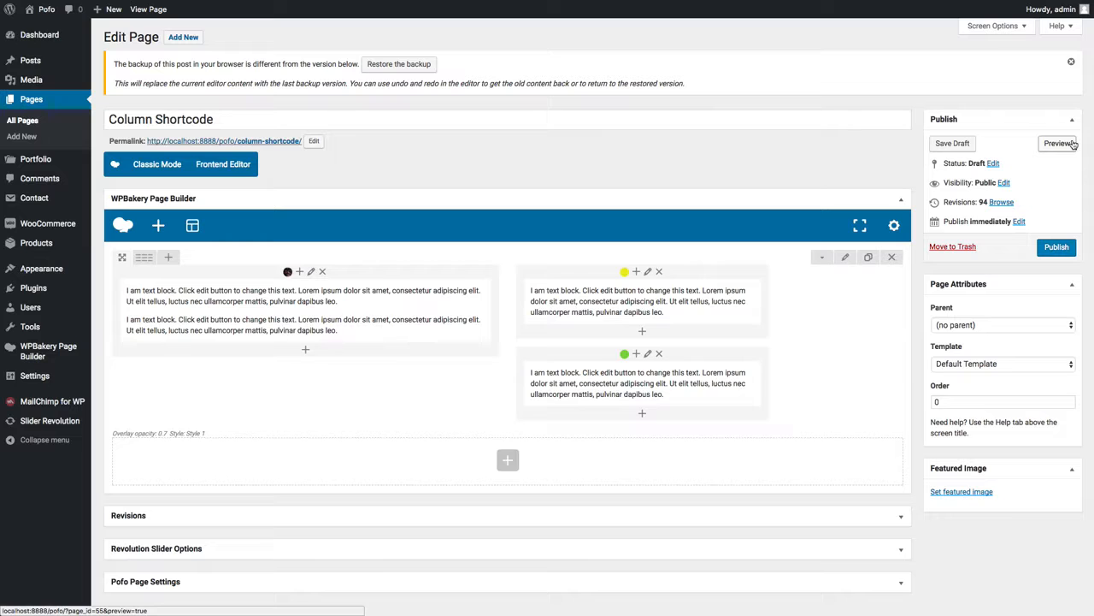
{"action": "left_click", "coordinate": [1057, 143]}
{"action": "scroll", "coordinate": [369, 204], "scroll_direction": "down", "scroll_amount": 5}
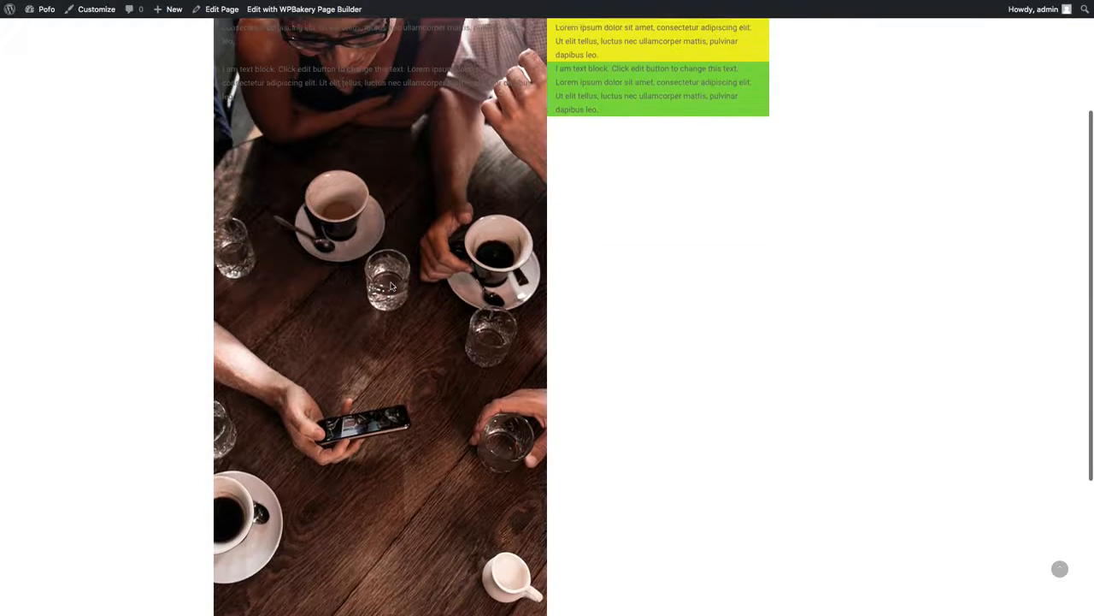
{"action": "scroll", "coordinate": [370, 203], "scroll_direction": "up", "scroll_amount": 5}
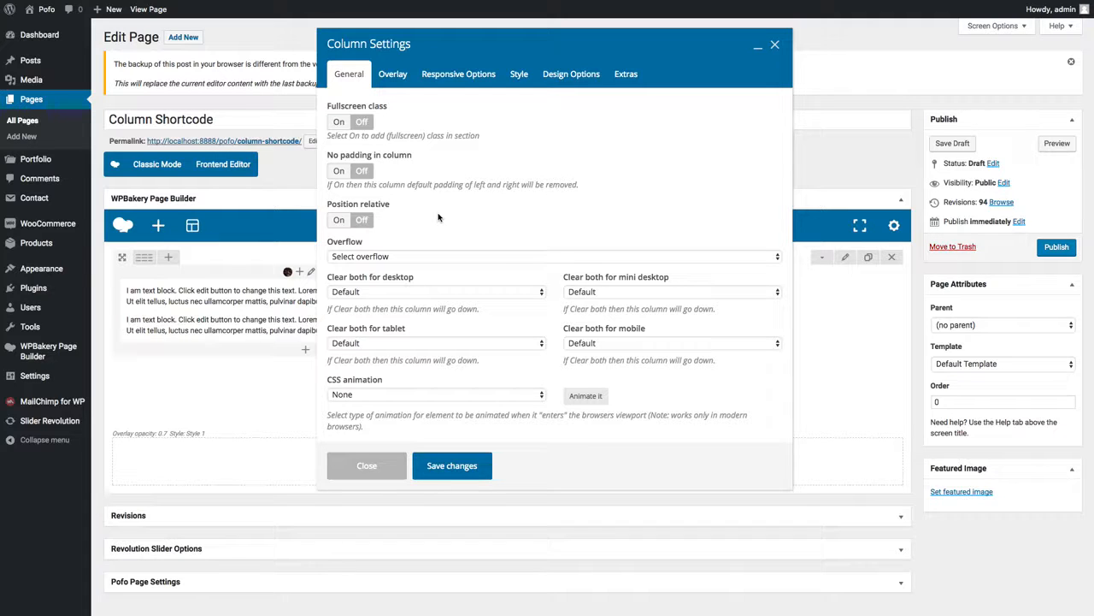
{"action": "left_click", "coordinate": [398, 257]}
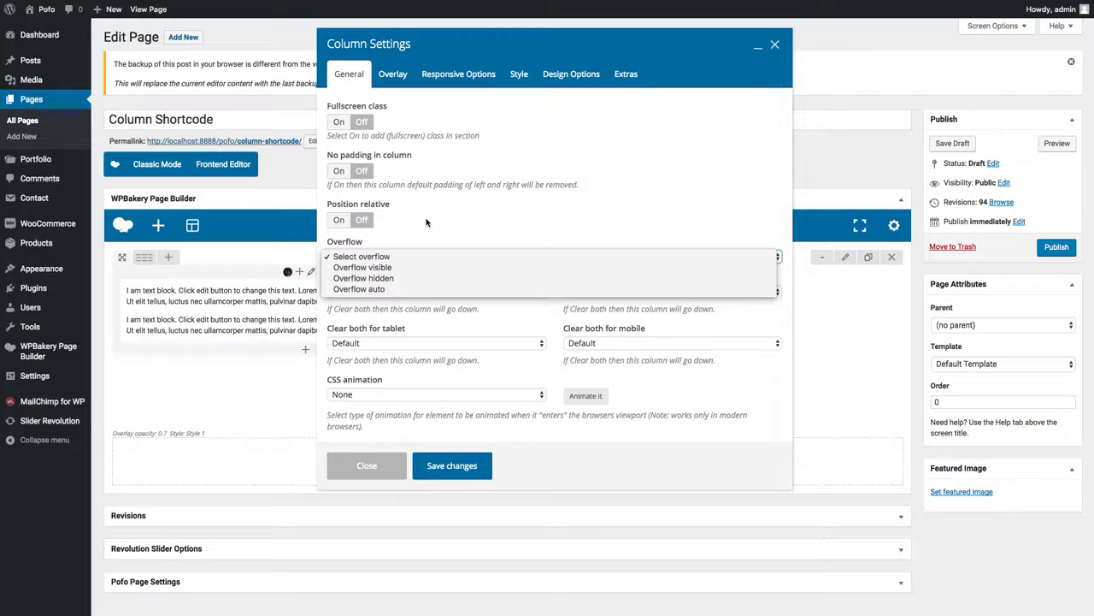
{"action": "left_click", "coordinate": [418, 236]}
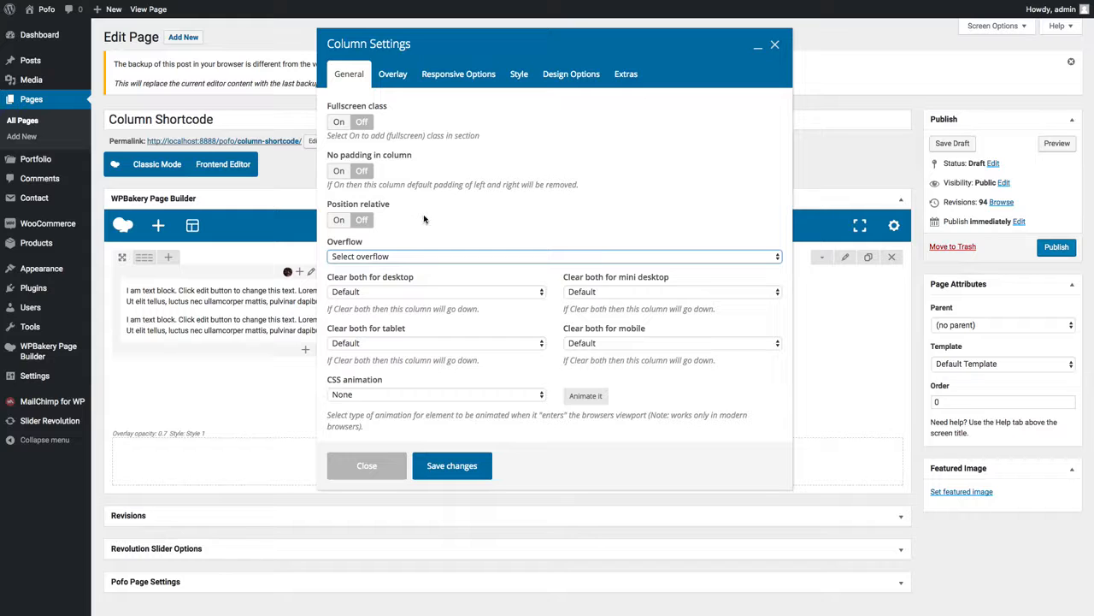
Step: Set the first column's CSS animation to bounceIn with an animation delay of 500, save the settings and preview the page
{"action": "scroll", "coordinate": [459, 280], "scroll_direction": "down", "scroll_amount": 1}
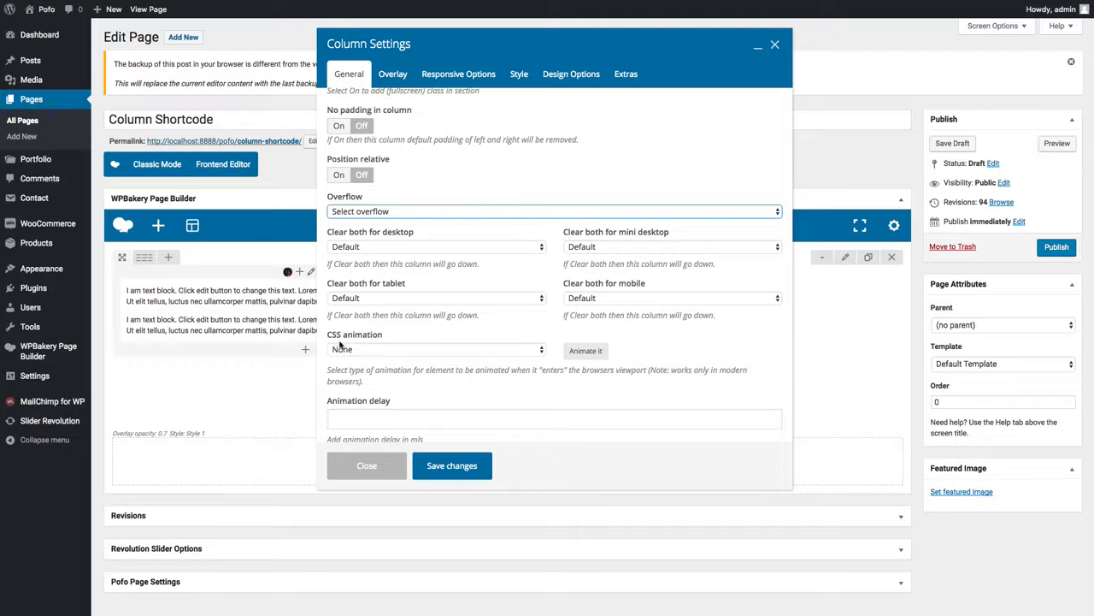
{"action": "left_click", "coordinate": [383, 350]}
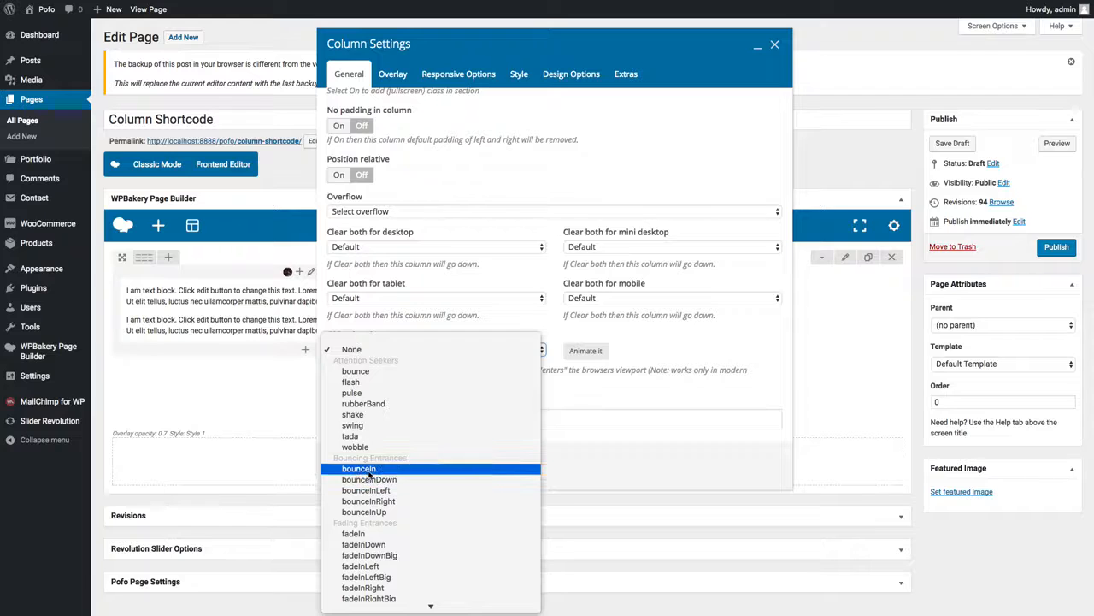
{"action": "left_click", "coordinate": [359, 469]}
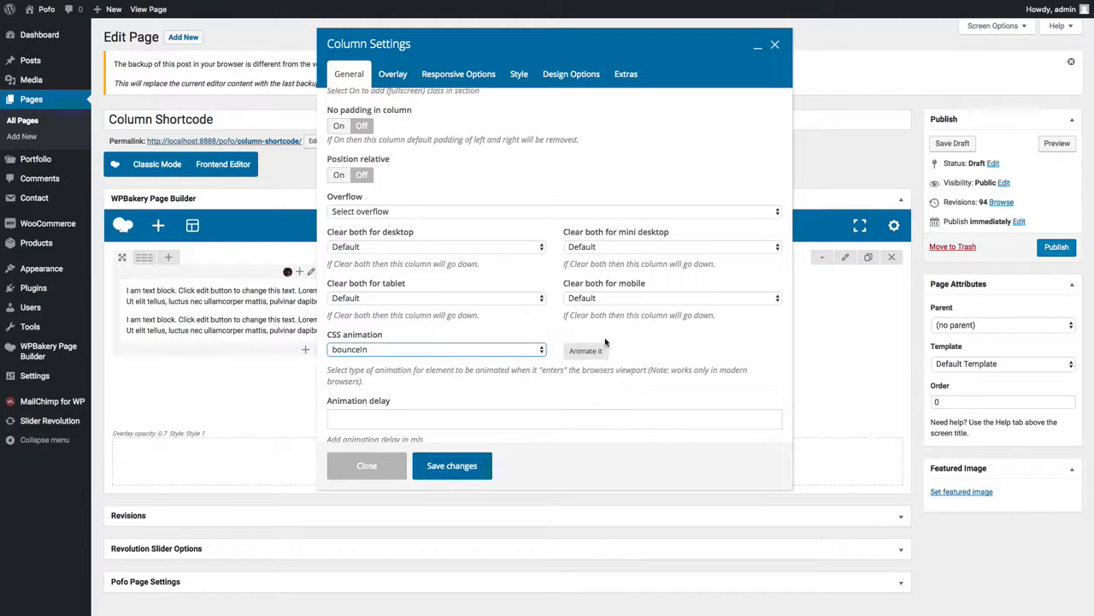
{"action": "scroll", "coordinate": [607, 376], "scroll_direction": "down", "scroll_amount": 1}
{"action": "left_click", "coordinate": [607, 405]}
{"action": "type", "text": "500"}
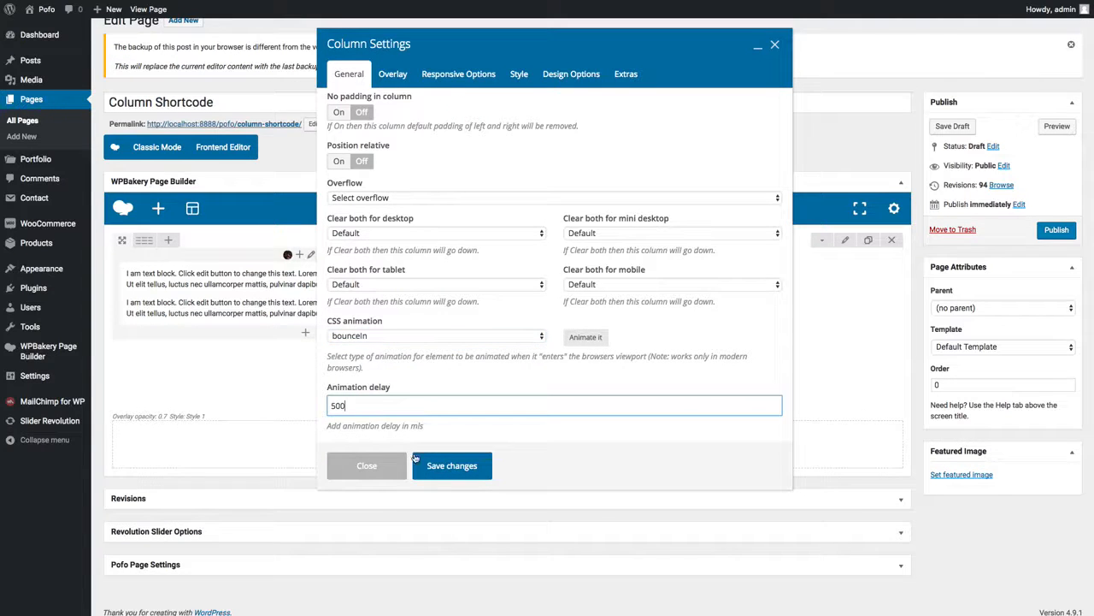
{"action": "left_click", "coordinate": [441, 466]}
{"action": "left_click", "coordinate": [1058, 126]}
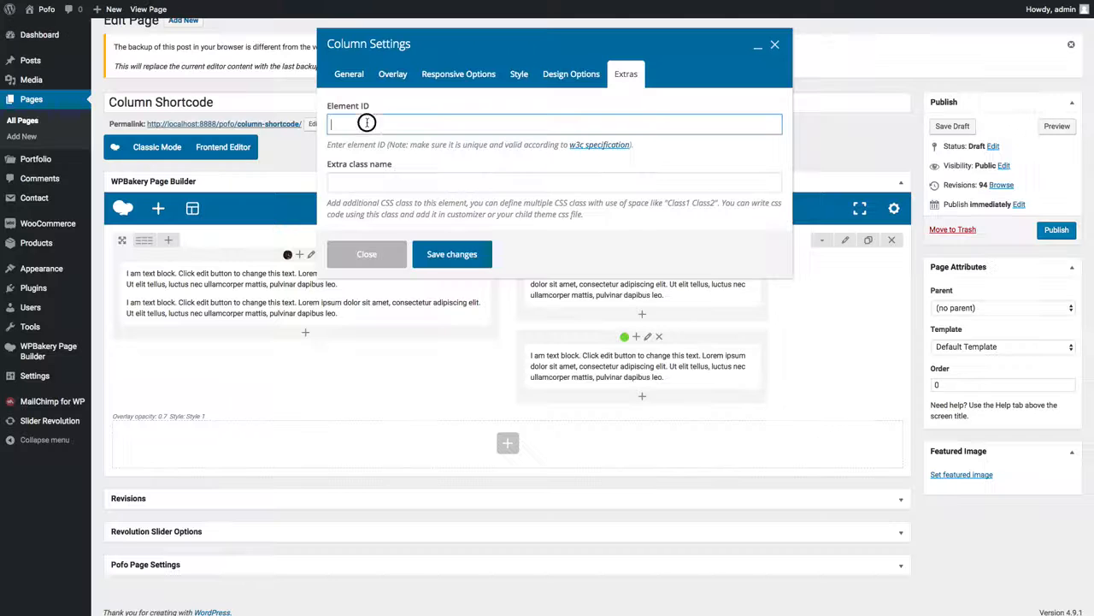
{"action": "left_click", "coordinate": [382, 185]}
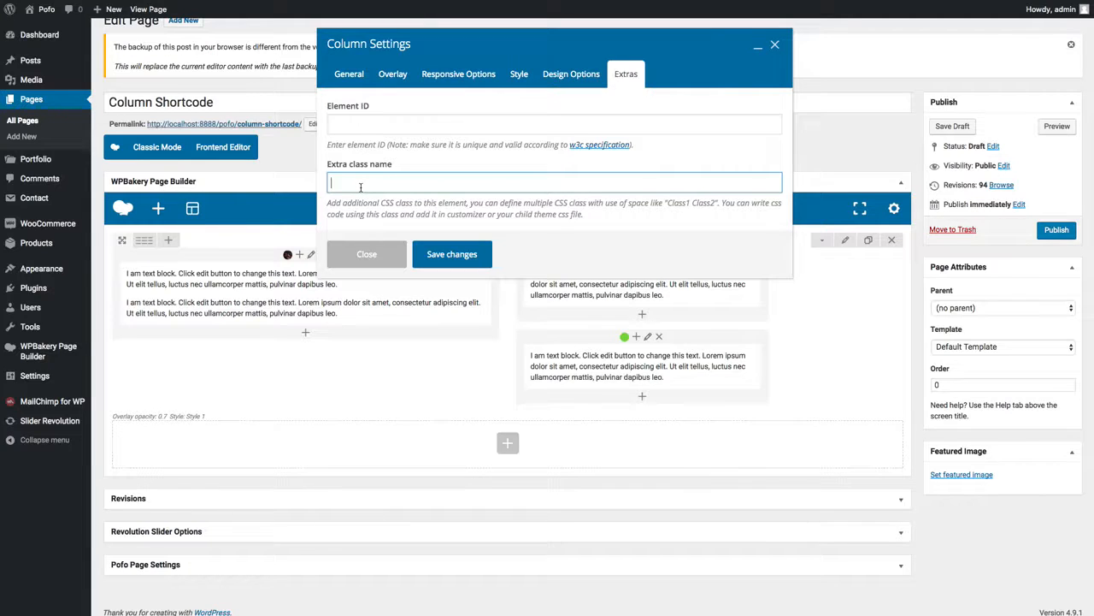
{"action": "left_click", "coordinate": [359, 130]}
{"action": "left_click", "coordinate": [376, 185]}
{"action": "mouse_move", "coordinate": [47, 270]}
{"action": "left_click", "coordinate": [563, 84]}
{"action": "left_click", "coordinate": [347, 76]}
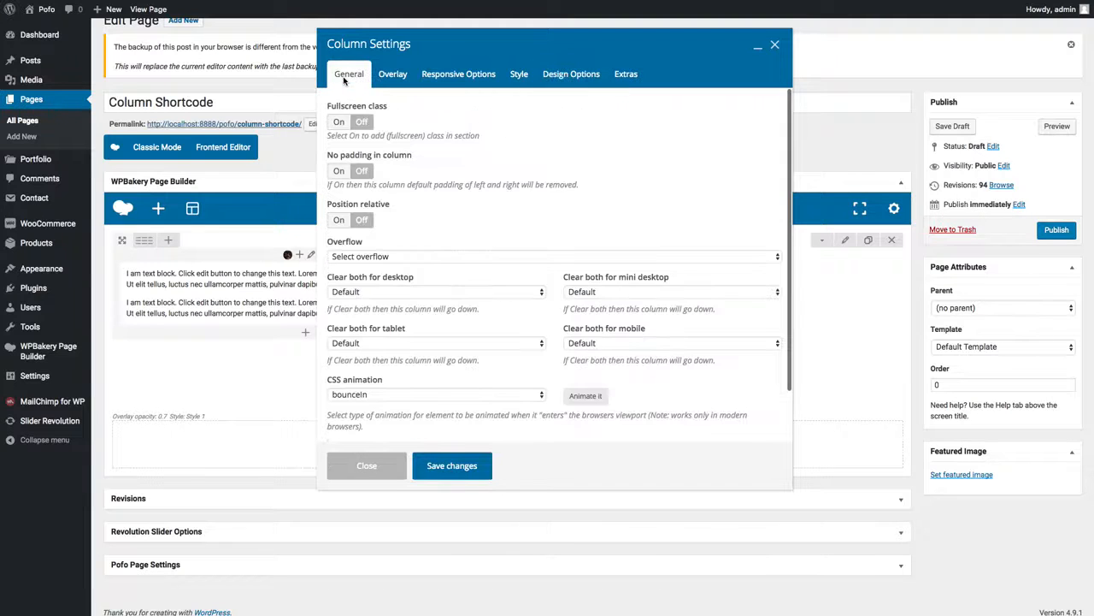